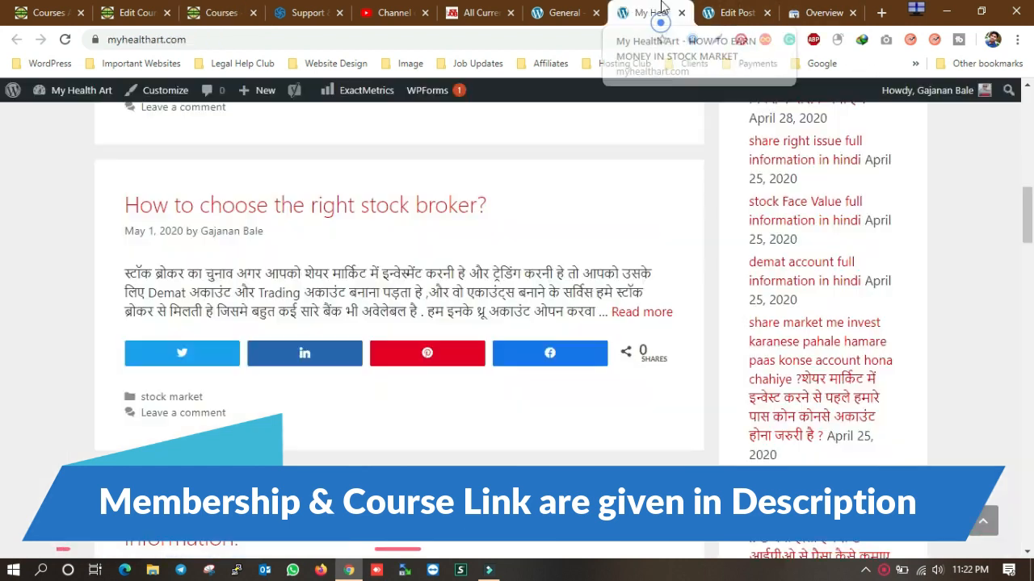
# - On the blog's home page, copy the link address of the post "How to choose the right stock broker?"
pyautogui.click(656, 11)
pyautogui.scroll(4, 595, 237)
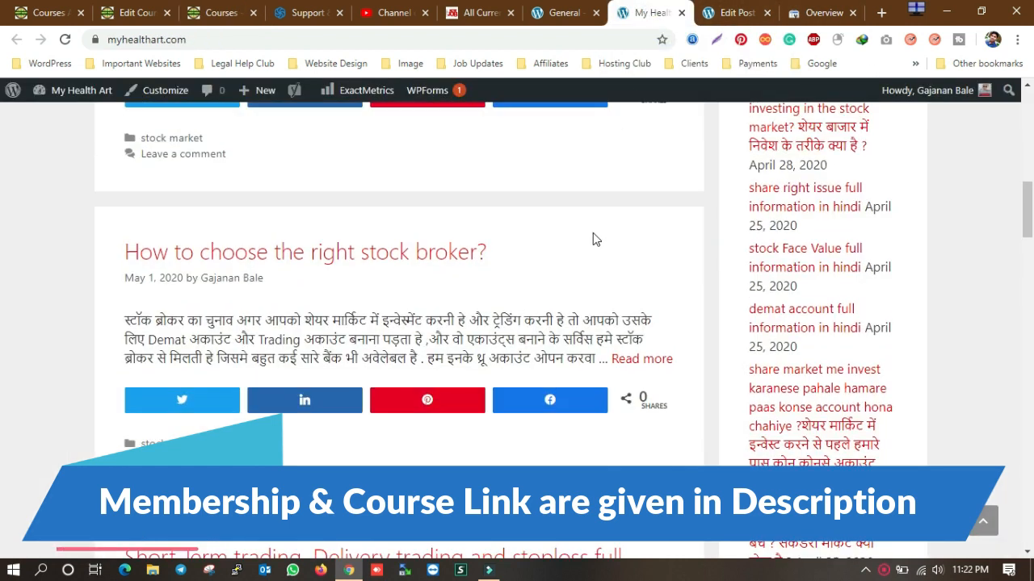
pyautogui.scroll(5, 593, 239)
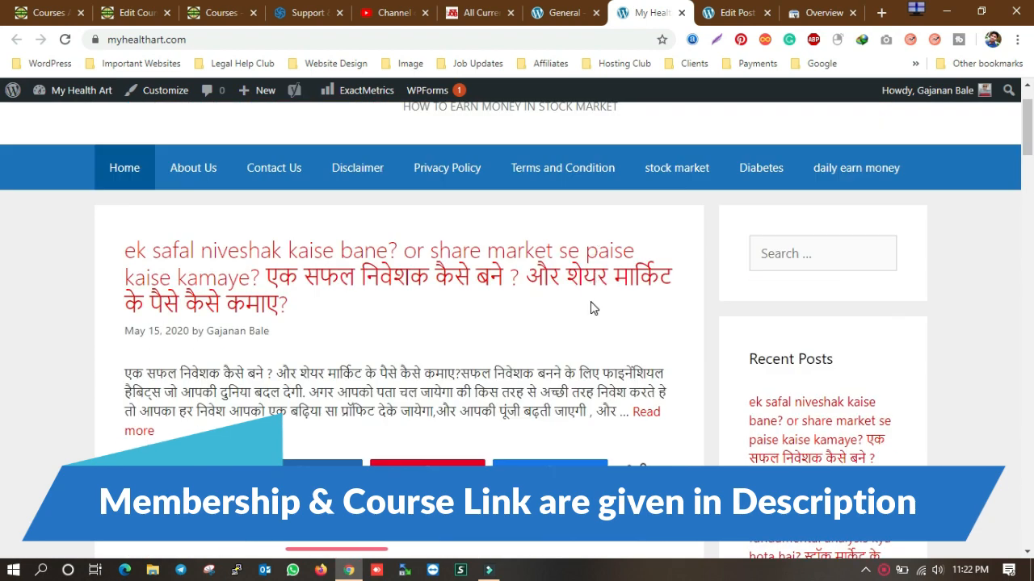
pyautogui.scroll(1, 588, 289)
pyautogui.scroll(-12, 578, 297)
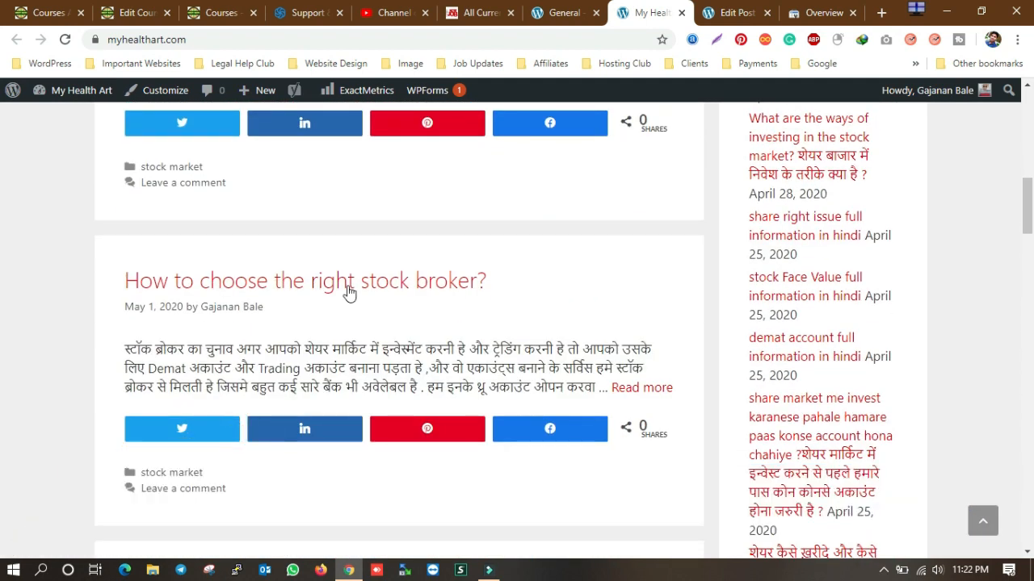
pyautogui.rightClick(323, 284)
pyautogui.click(416, 396)
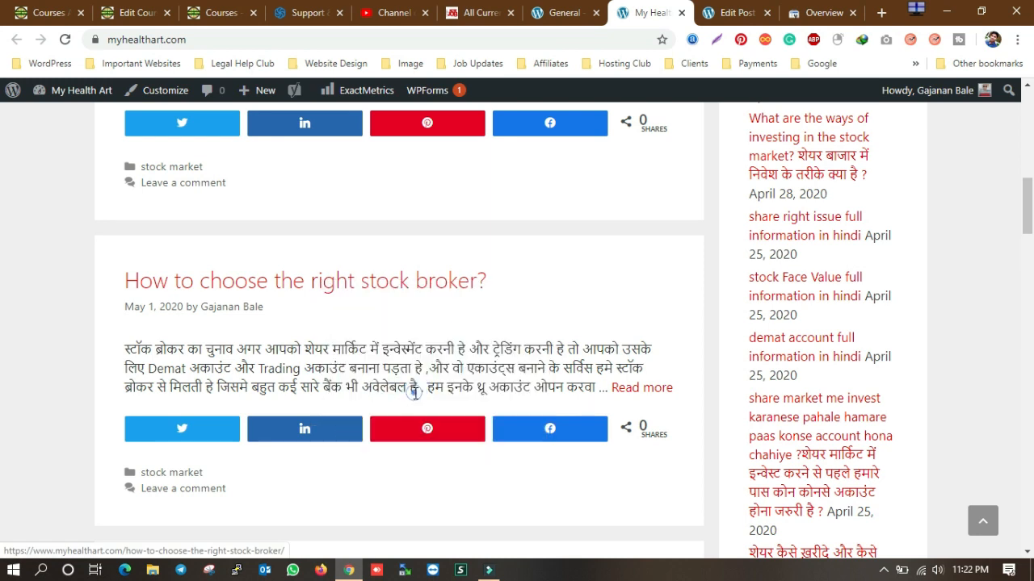
# - Switch to Google Search Console and inspect the copied URL of the stock broker post
pyautogui.click(822, 12)
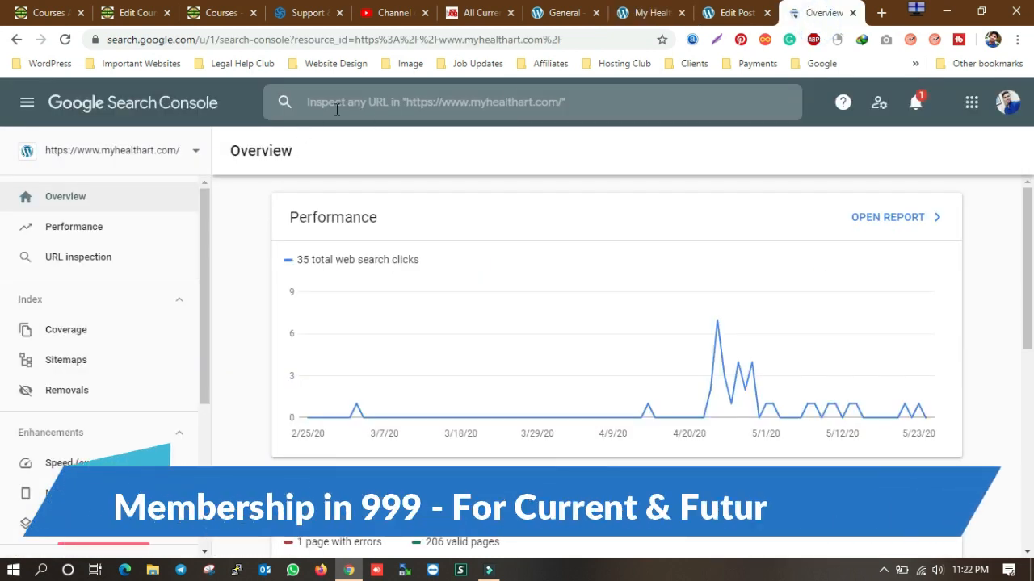
pyautogui.click(145, 262)
pyautogui.rightClick(396, 103)
pyautogui.click(466, 222)
pyautogui.press('Return')
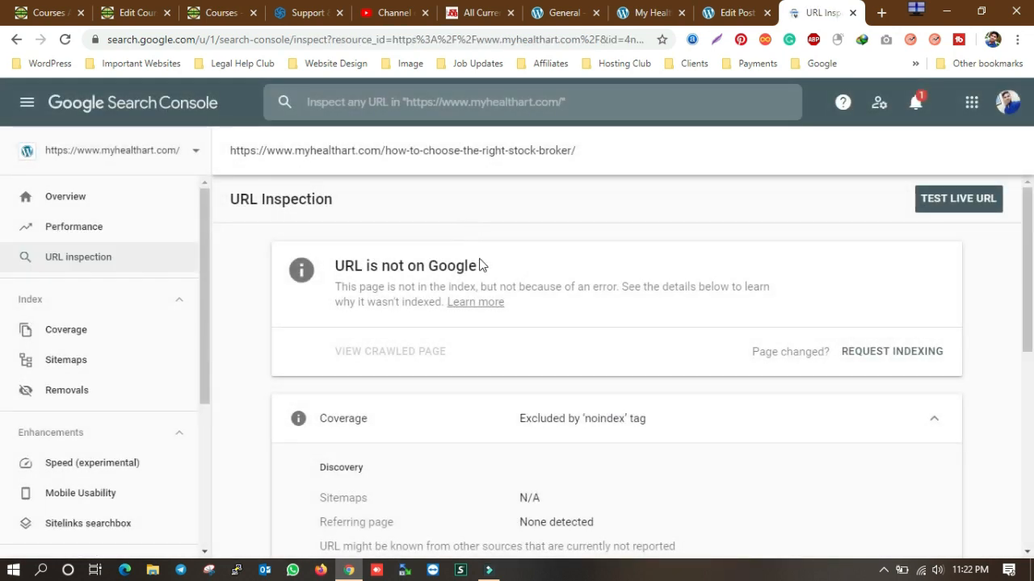
pyautogui.moveTo(488, 267); pyautogui.dragTo(327, 277)
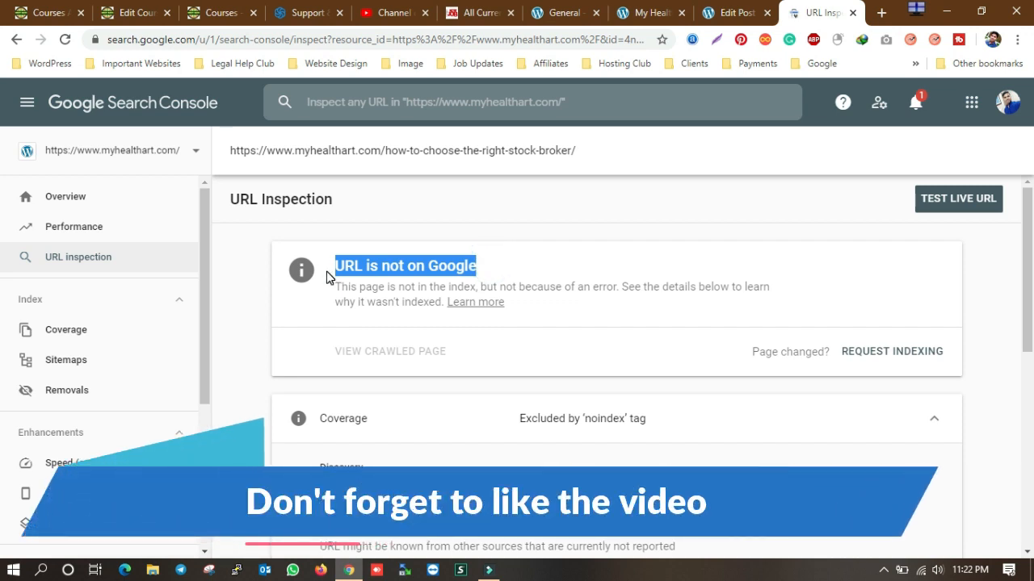
pyautogui.click(678, 254)
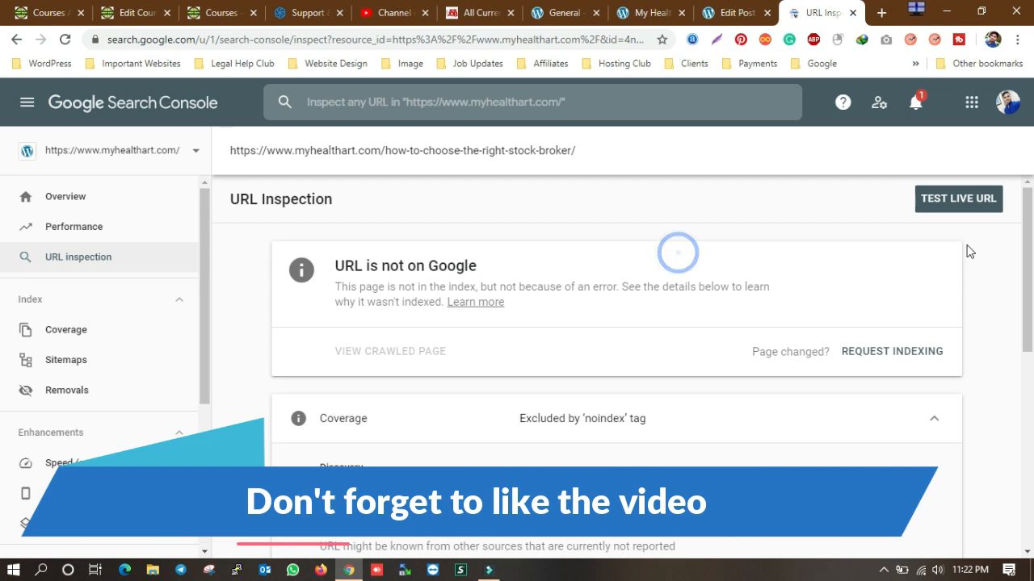
# - Run a live test of the inspected URL and examine the crawl details for whether indexing is allowed
pyautogui.click(958, 202)
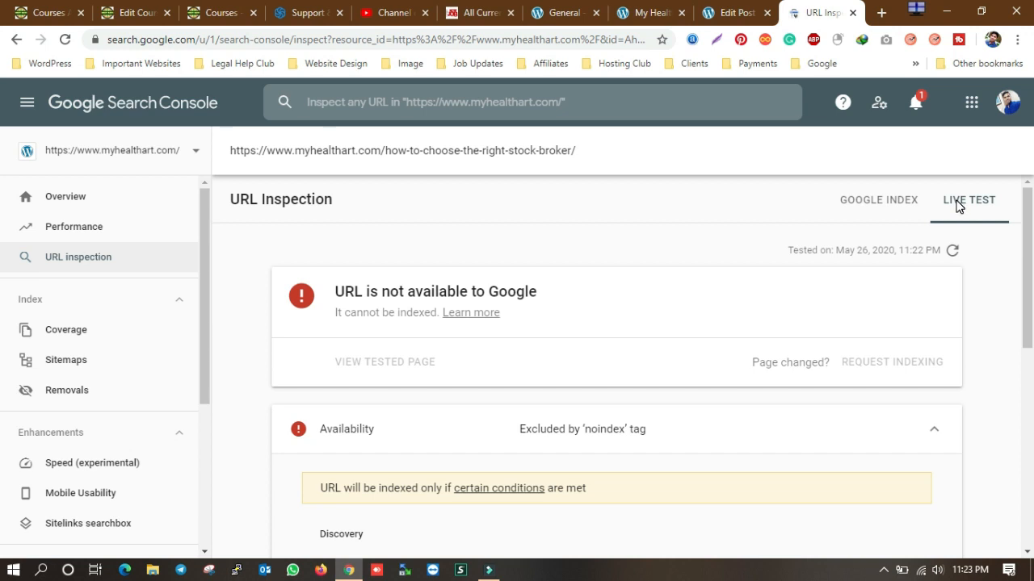
pyautogui.moveTo(338, 293); pyautogui.dragTo(503, 291)
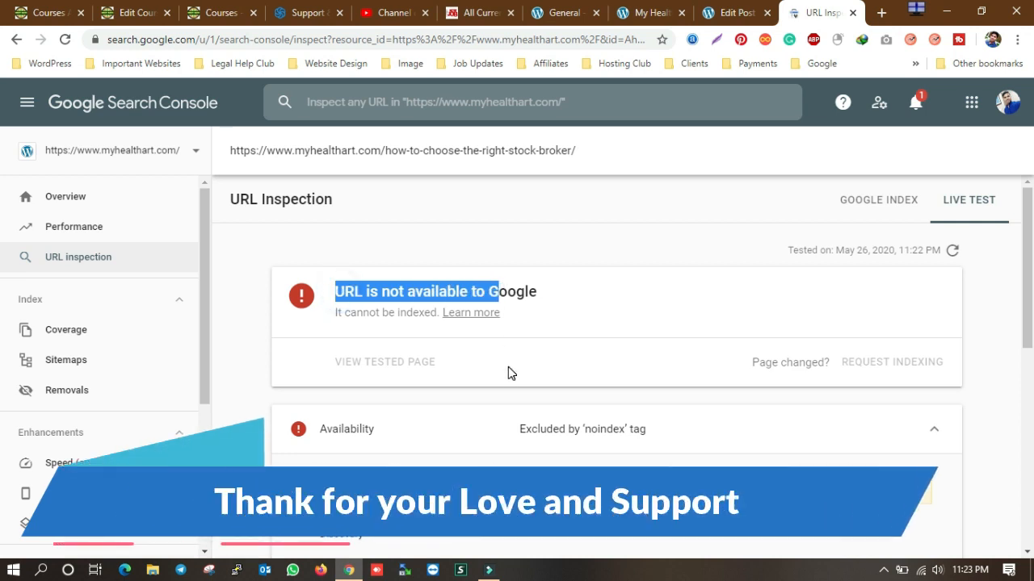
pyautogui.scroll(-4, 510, 365)
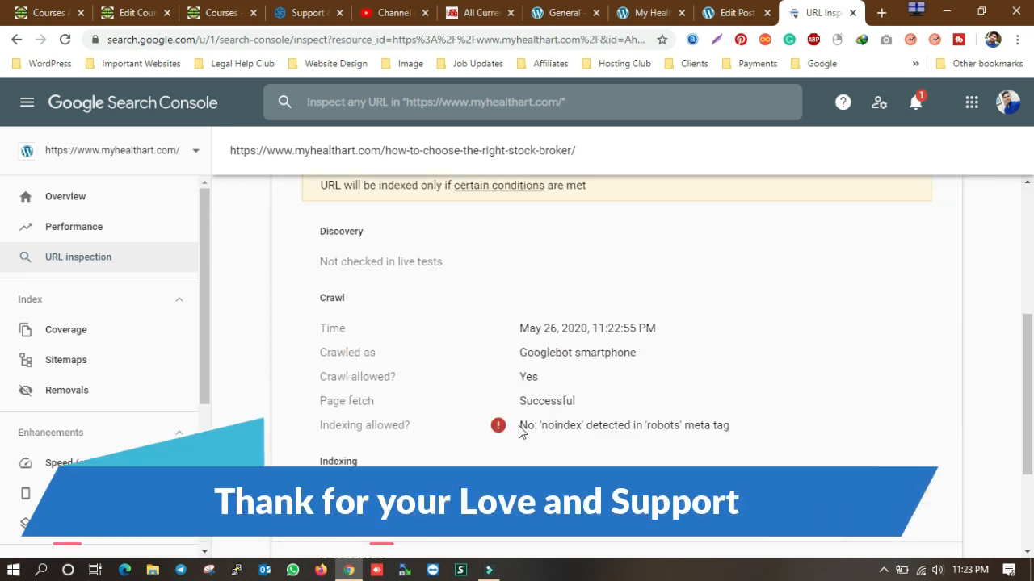
pyautogui.moveTo(538, 424); pyautogui.dragTo(626, 425)
pyautogui.moveTo(754, 436); pyautogui.dragTo(516, 432)
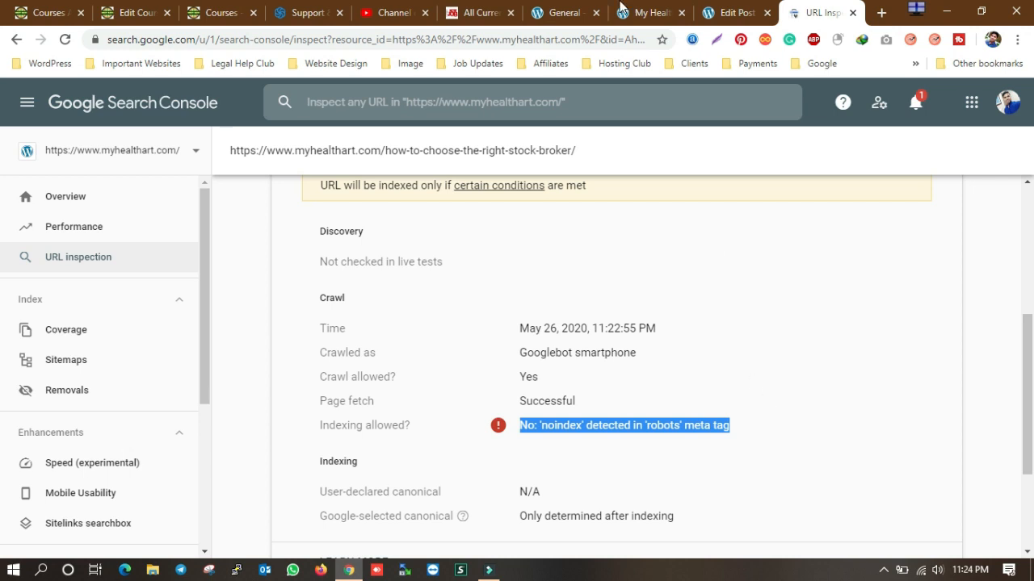
# - Request indexing of the stock broker post from its Google Index inspection result
pyautogui.click(570, 12)
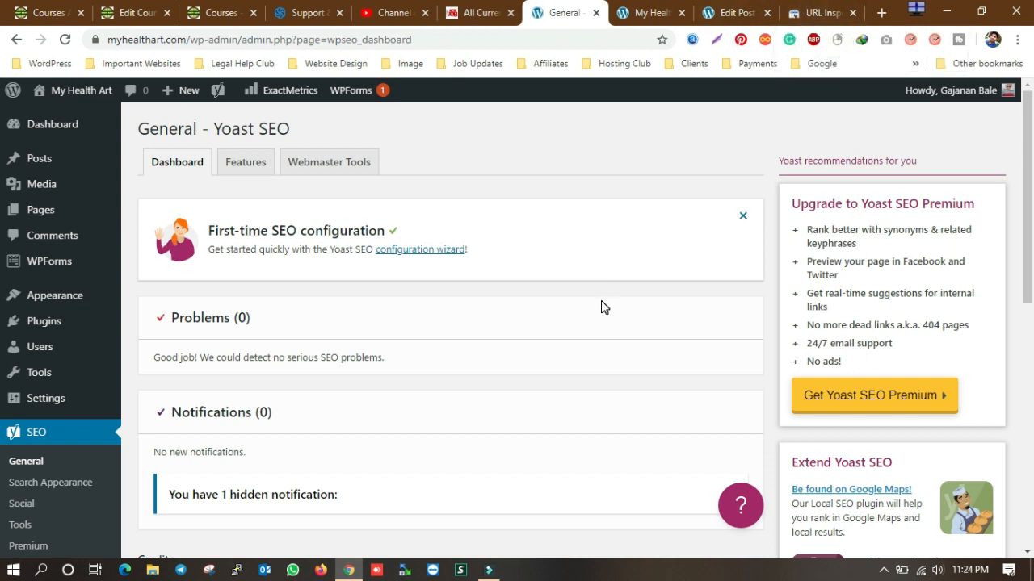
pyautogui.click(820, 12)
pyautogui.scroll(5, 554, 274)
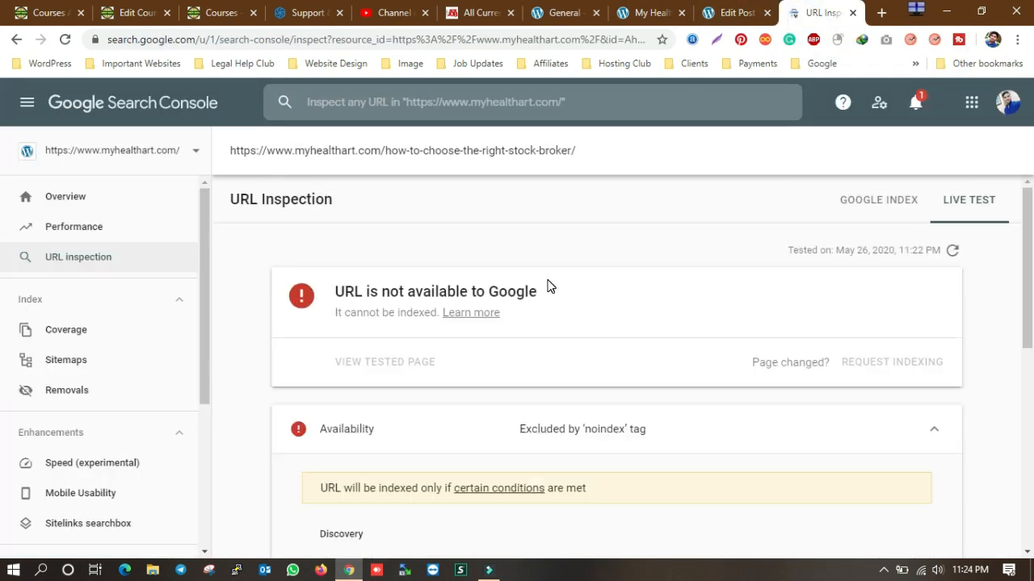
pyautogui.click(892, 204)
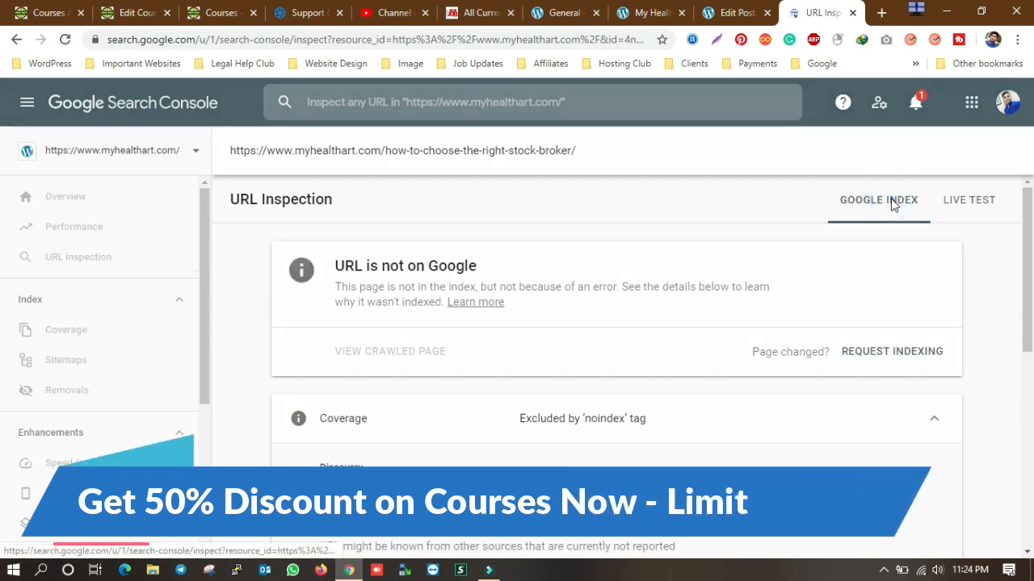
pyautogui.click(903, 360)
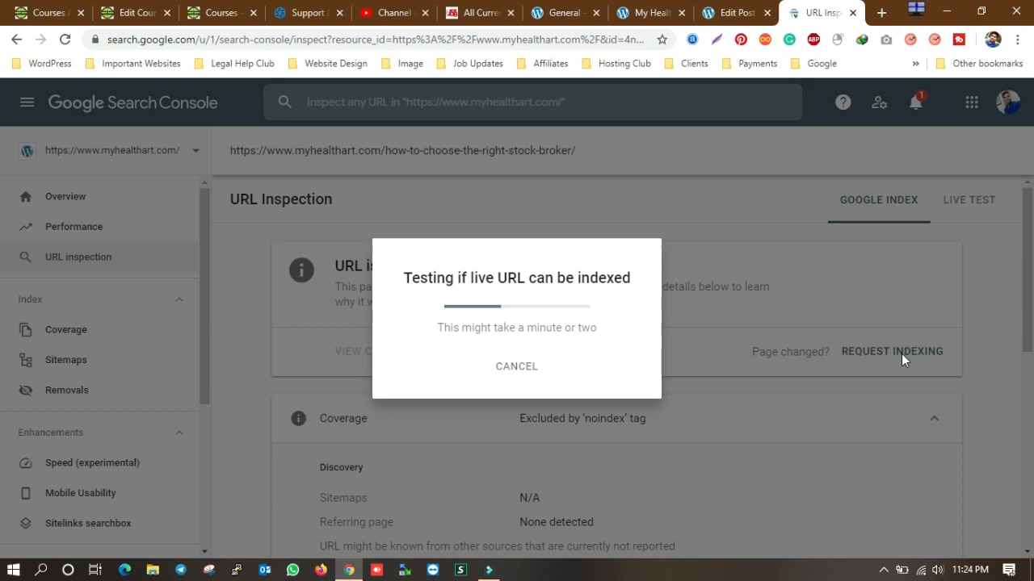
# - Switch to the WordPress dashboard and open the Content Types settings of Yoast SEO's Search Appearance
pyautogui.click(567, 11)
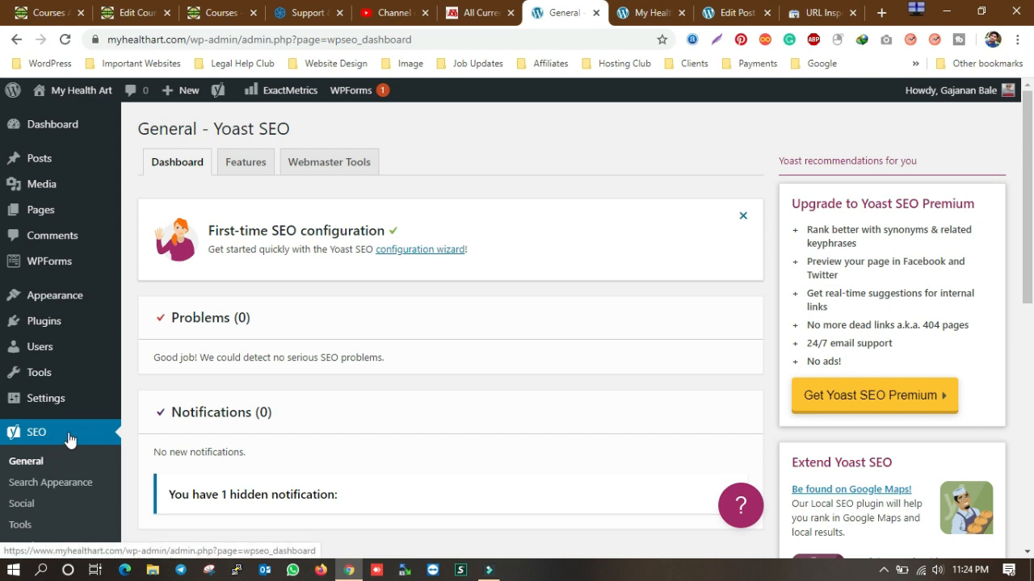
pyautogui.scroll(-1, 81, 438)
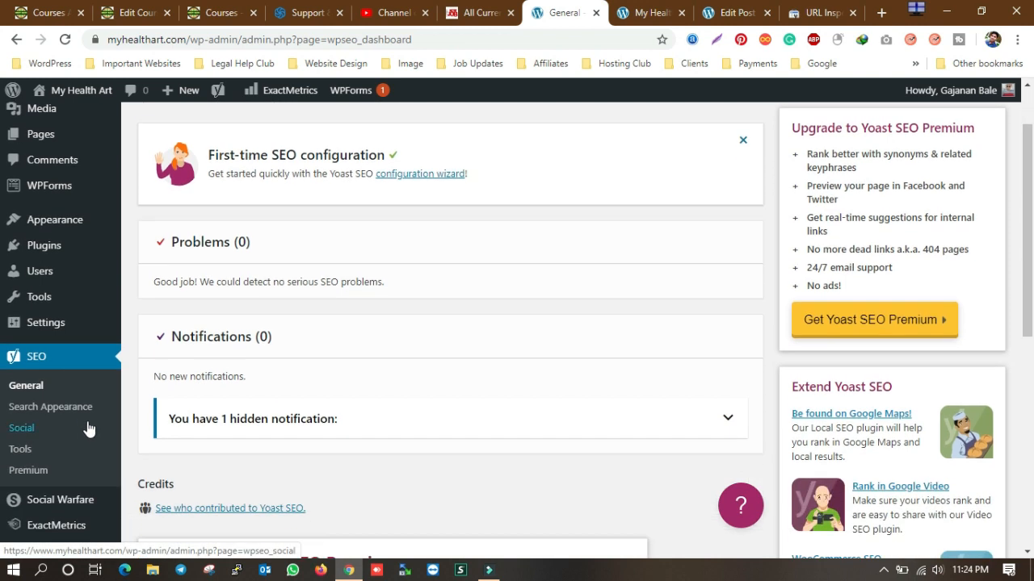
pyautogui.click(25, 413)
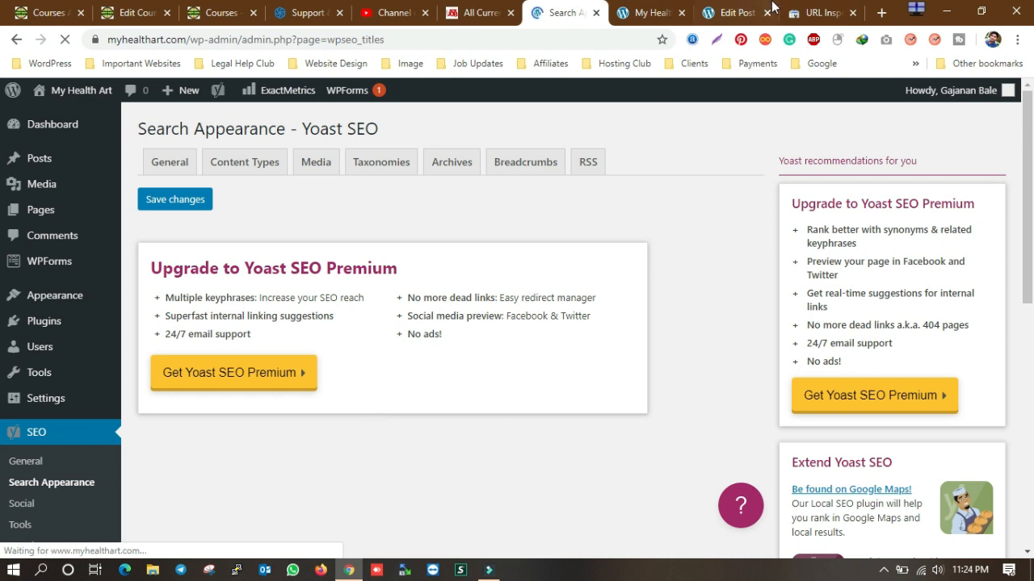
pyautogui.click(819, 12)
pyautogui.click(576, 8)
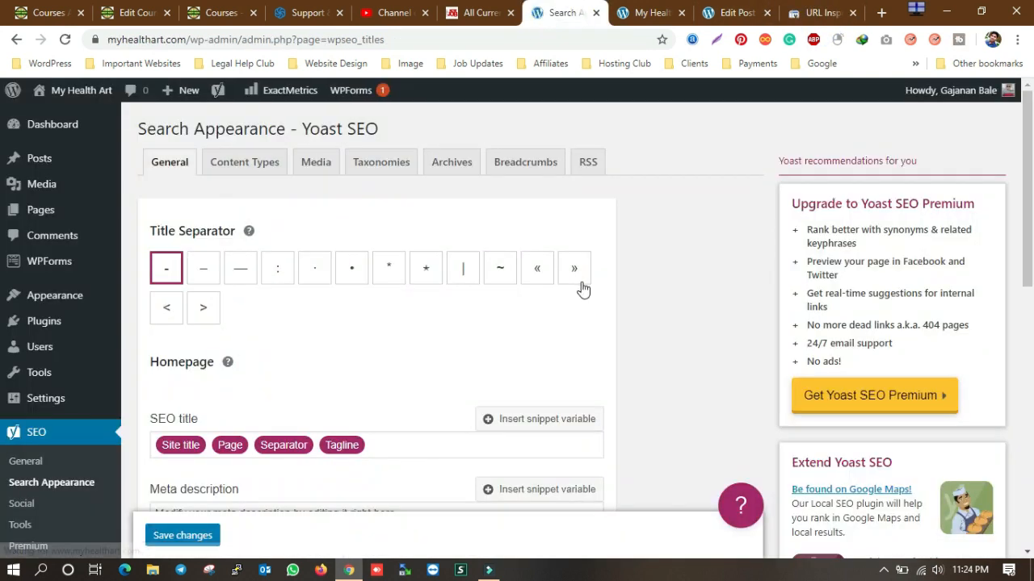
pyautogui.click(245, 167)
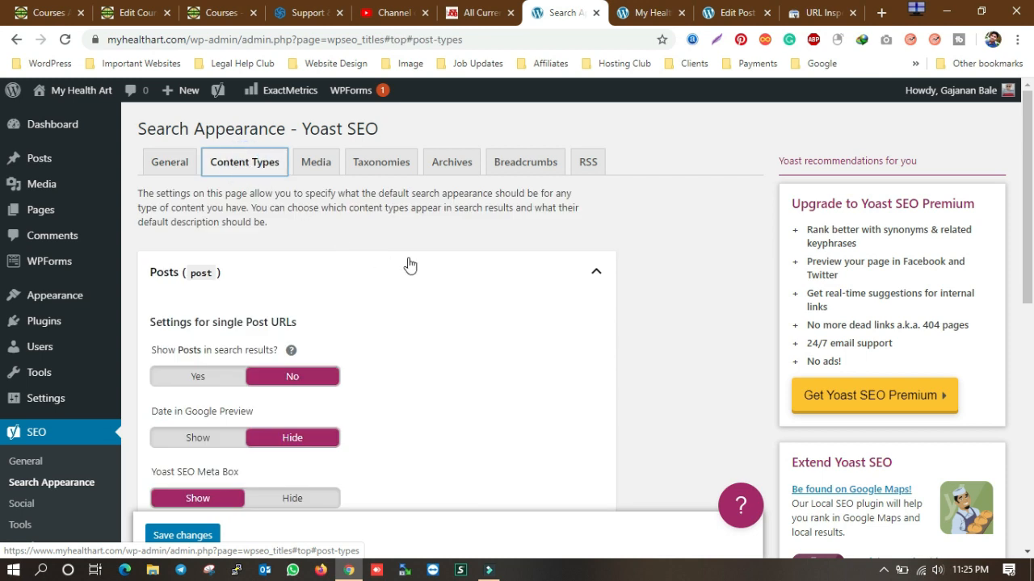
# - For single Post URLs, set Show Posts in search results to Yes and Date in Google Preview to Show
pyautogui.scroll(-4, 457, 282)
pyautogui.scroll(3, 465, 286)
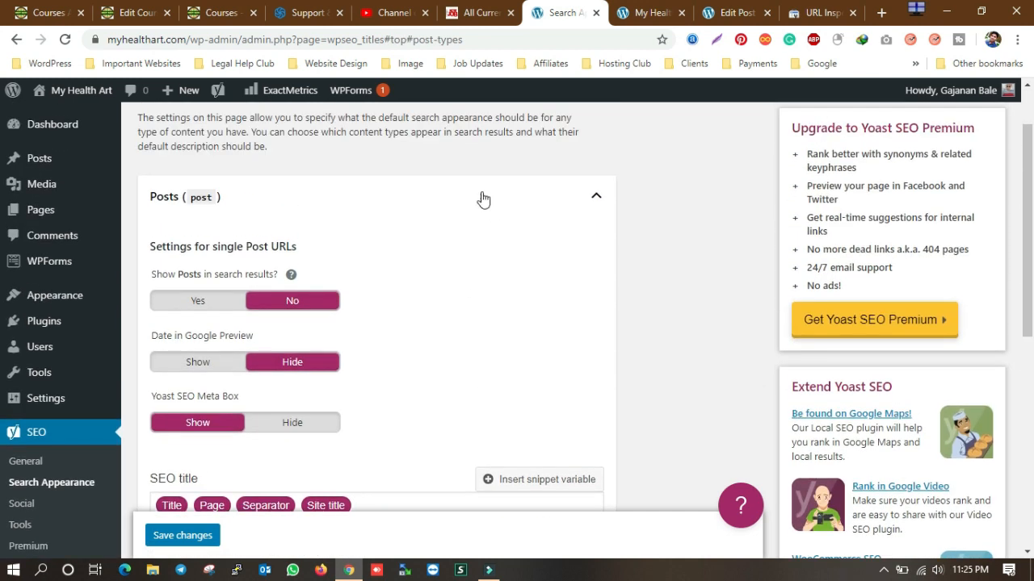
pyautogui.moveTo(147, 247); pyautogui.dragTo(303, 255)
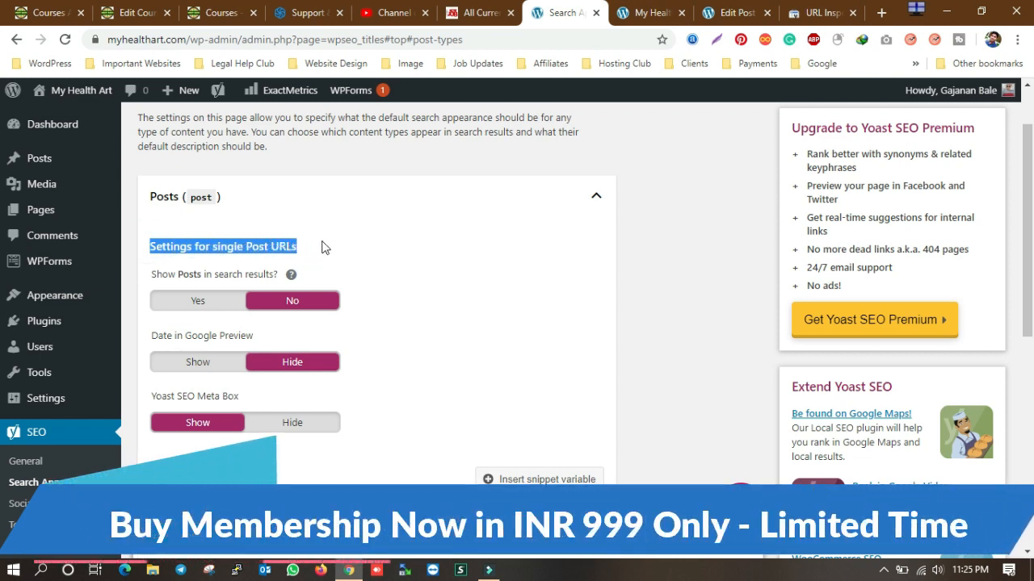
pyautogui.moveTo(152, 274); pyautogui.dragTo(263, 285)
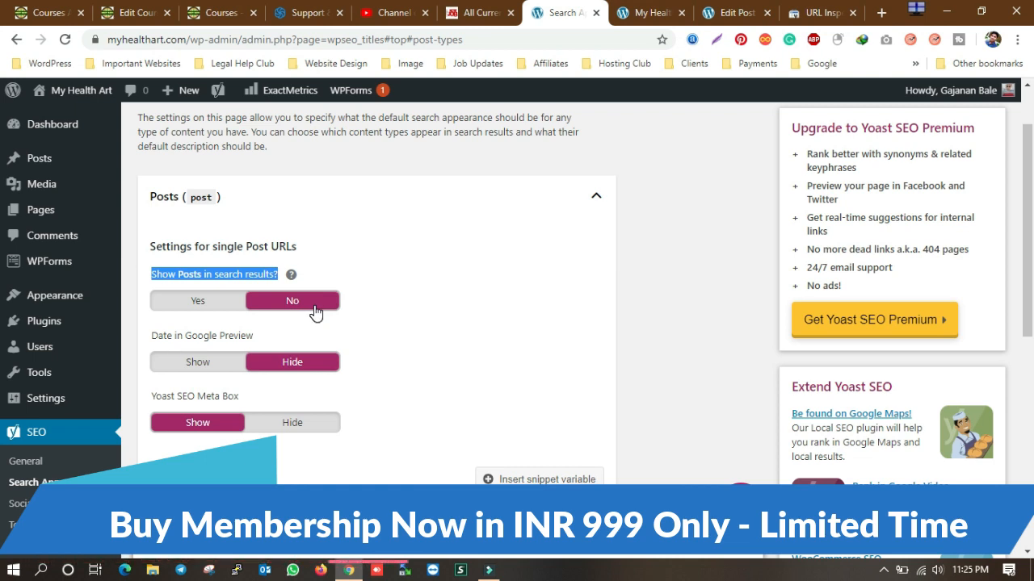
pyautogui.click(208, 302)
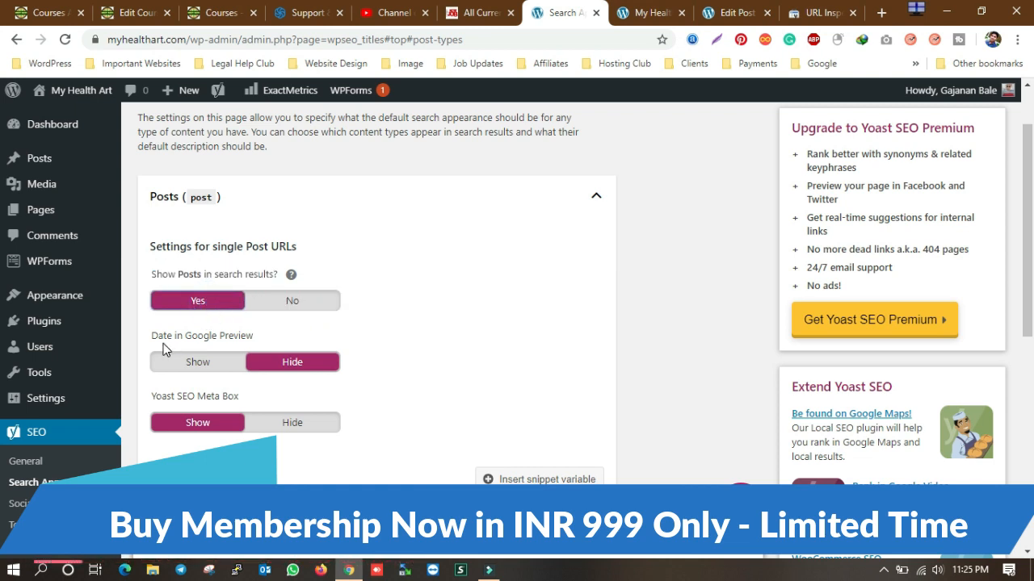
pyautogui.click(196, 363)
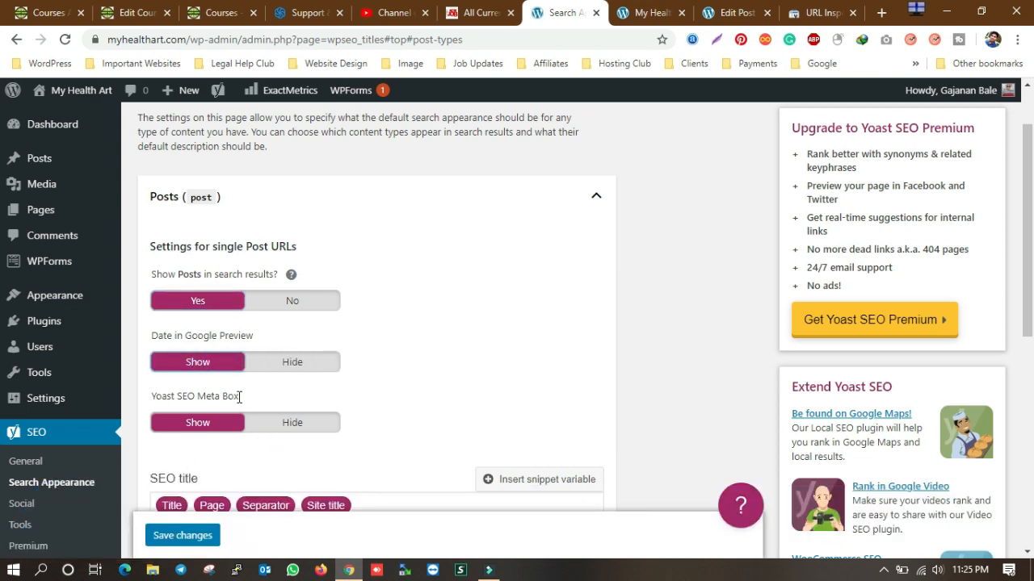
pyautogui.scroll(-2, 277, 398)
pyautogui.scroll(3, 278, 398)
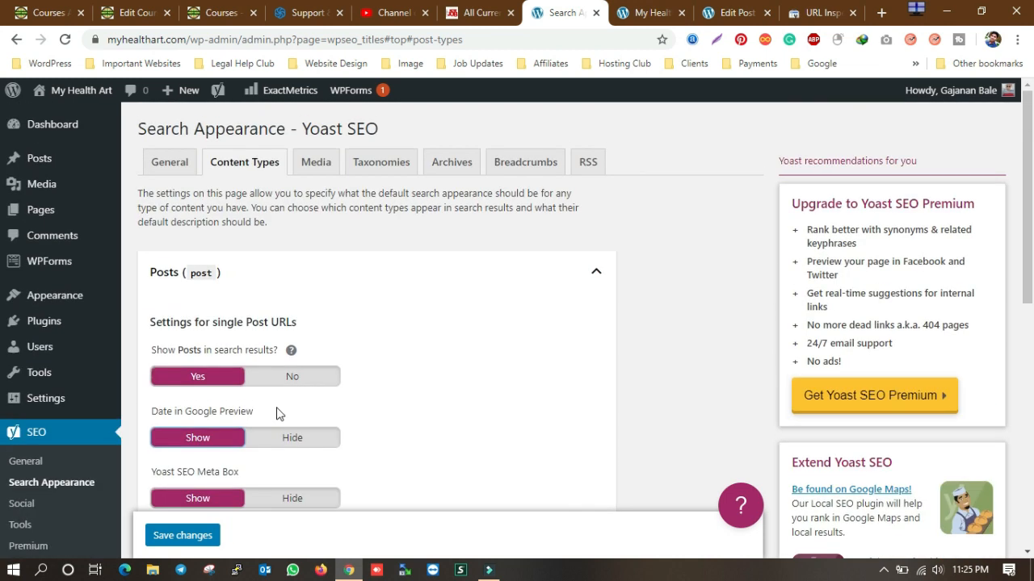
# - Check the outcome of the indexing request in Search Console, and save the Search Appearance changes in Yoast SEO
pyautogui.click(820, 10)
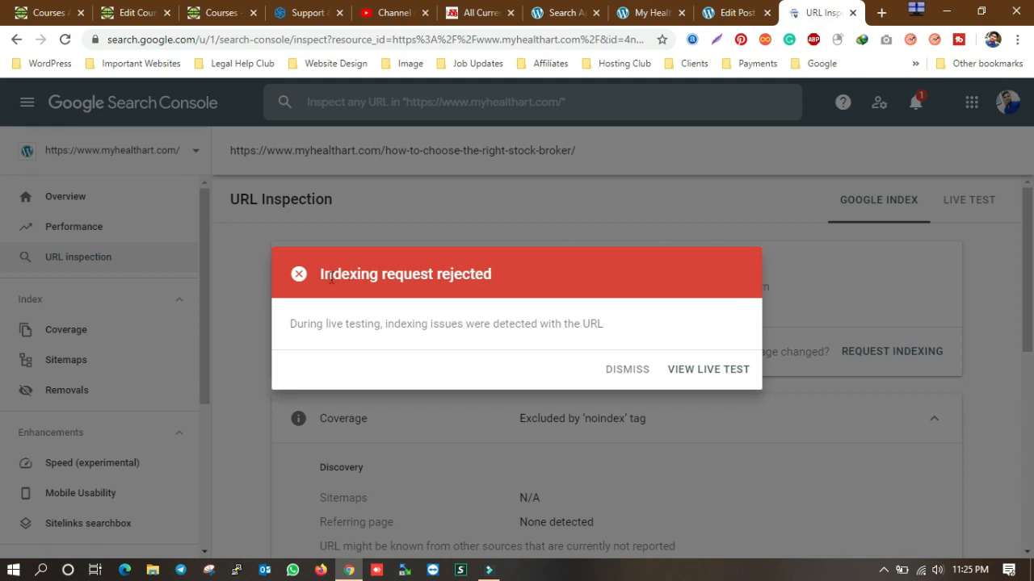
pyautogui.moveTo(320, 278); pyautogui.dragTo(514, 286)
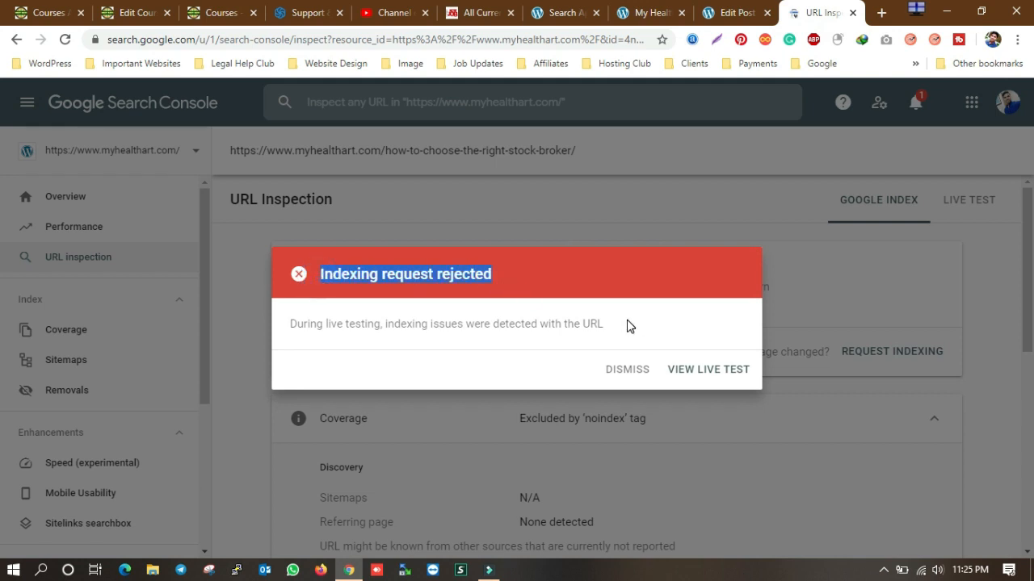
pyautogui.click(566, 12)
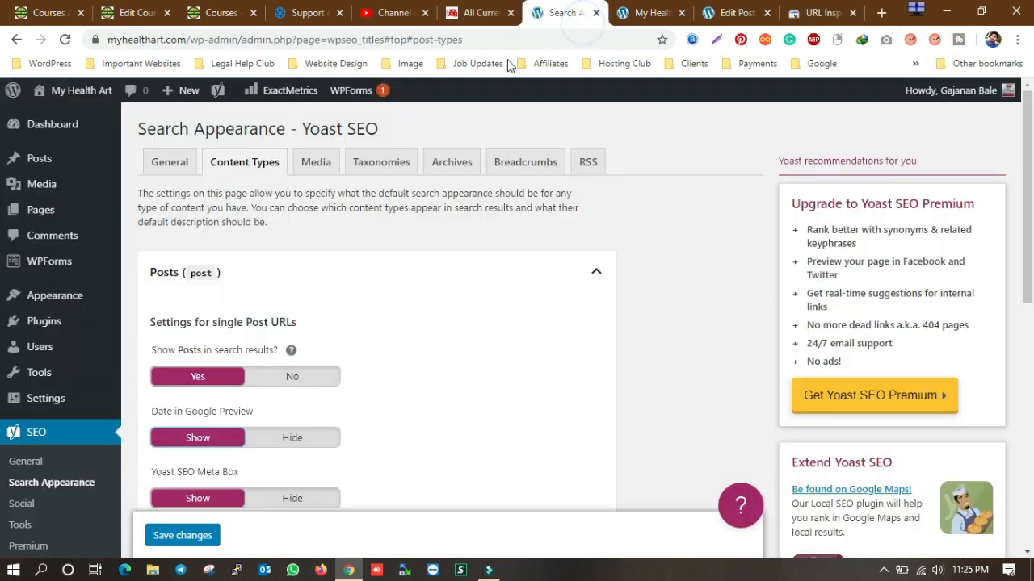
pyautogui.click(184, 536)
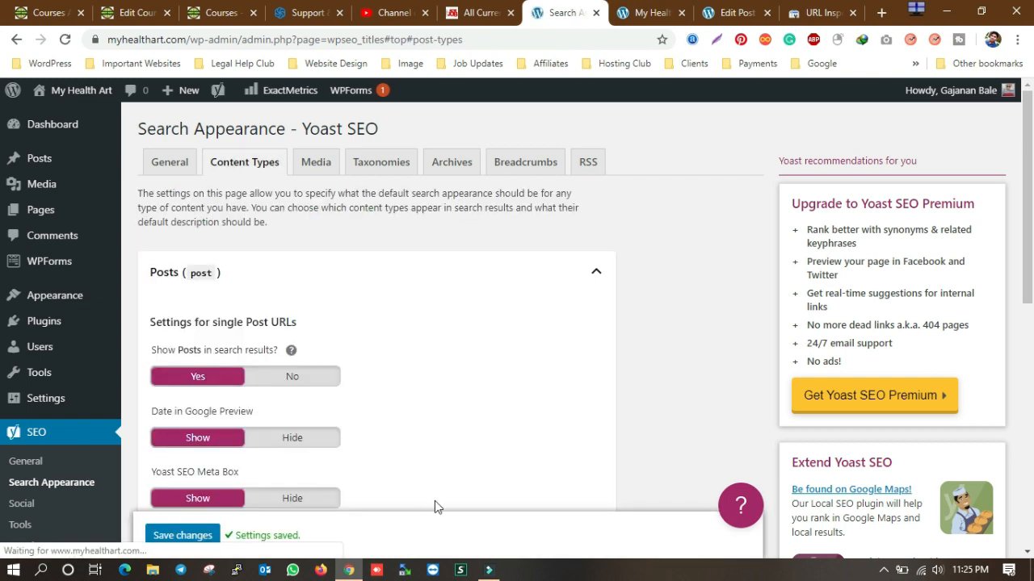
# - In the editor of the "ek safal niveshak kaise bane?" post, expand the Advanced section of its Yoast SEO settings
pyautogui.click(650, 10)
pyautogui.click(733, 10)
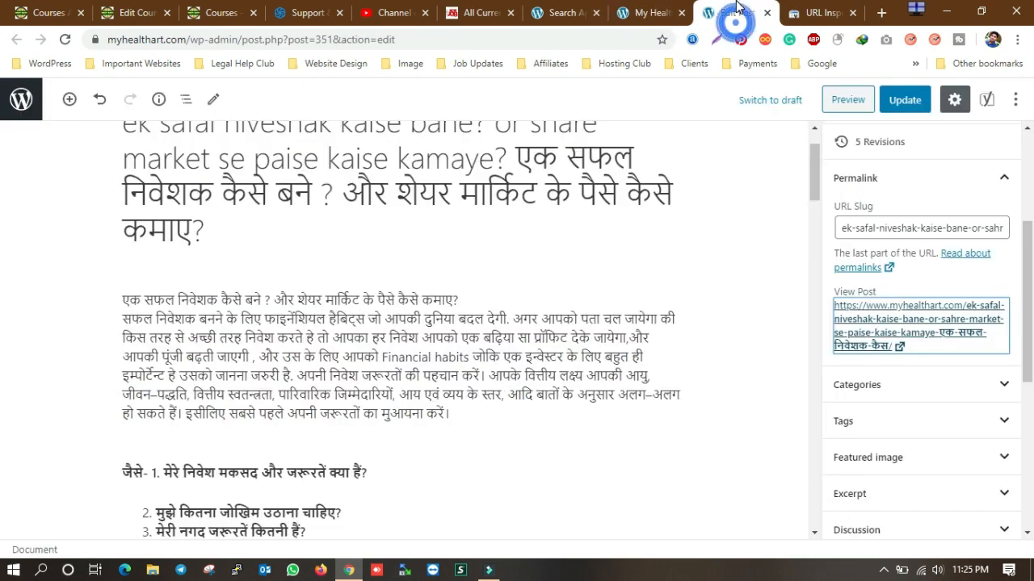
pyautogui.scroll(-10, 412, 358)
pyautogui.scroll(-10, 412, 357)
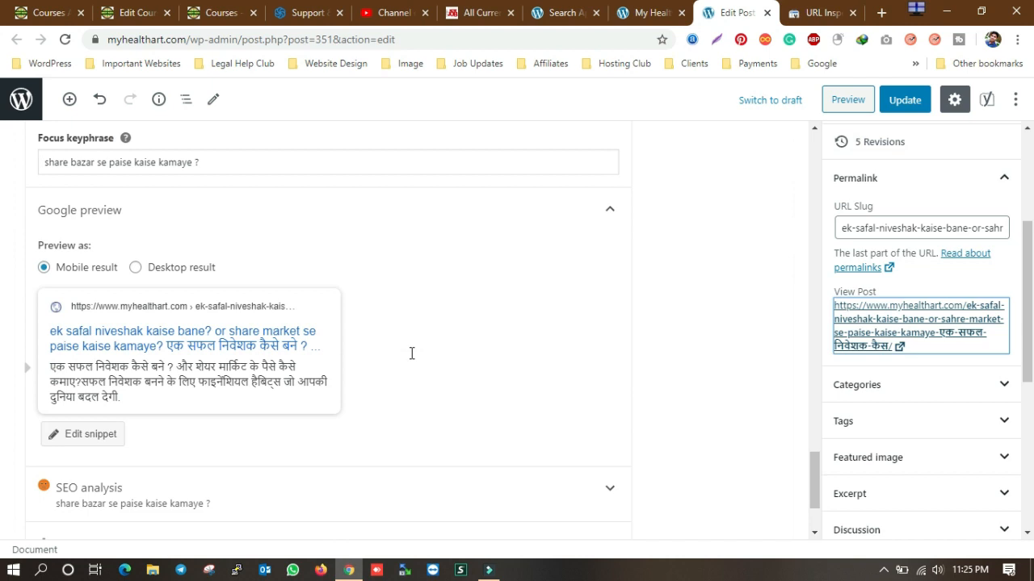
pyautogui.scroll(-3, 323, 334)
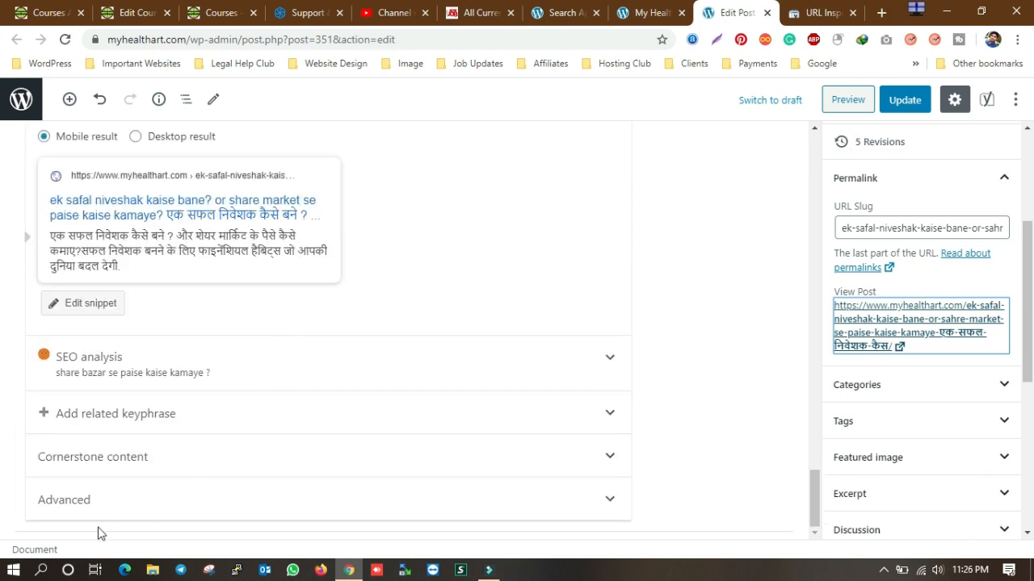
pyautogui.click(125, 507)
pyautogui.scroll(-4, 285, 404)
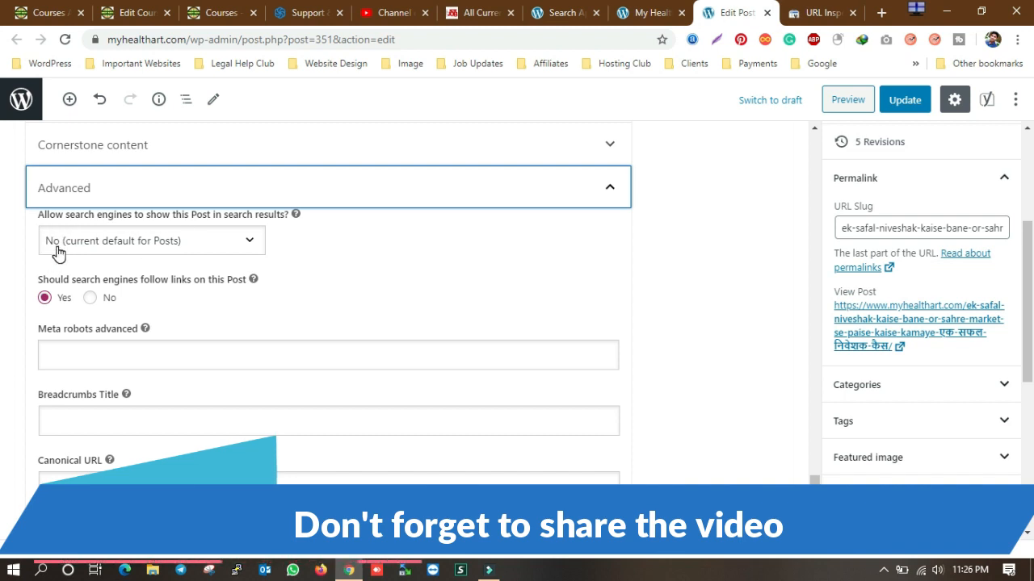
# - Set the post's option to allow search engines to show it in search results to Yes
pyautogui.click(136, 245)
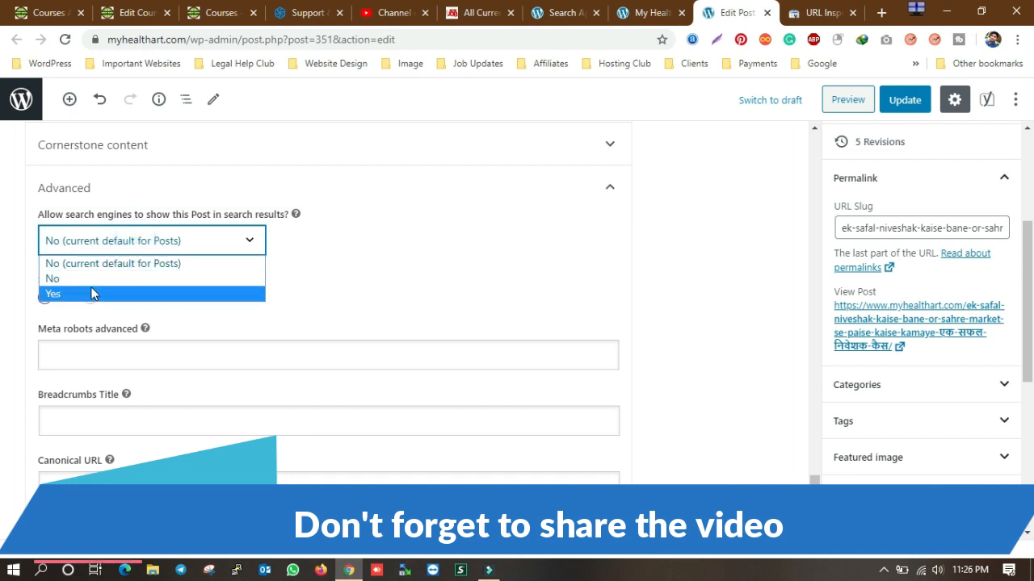
pyautogui.click(89, 296)
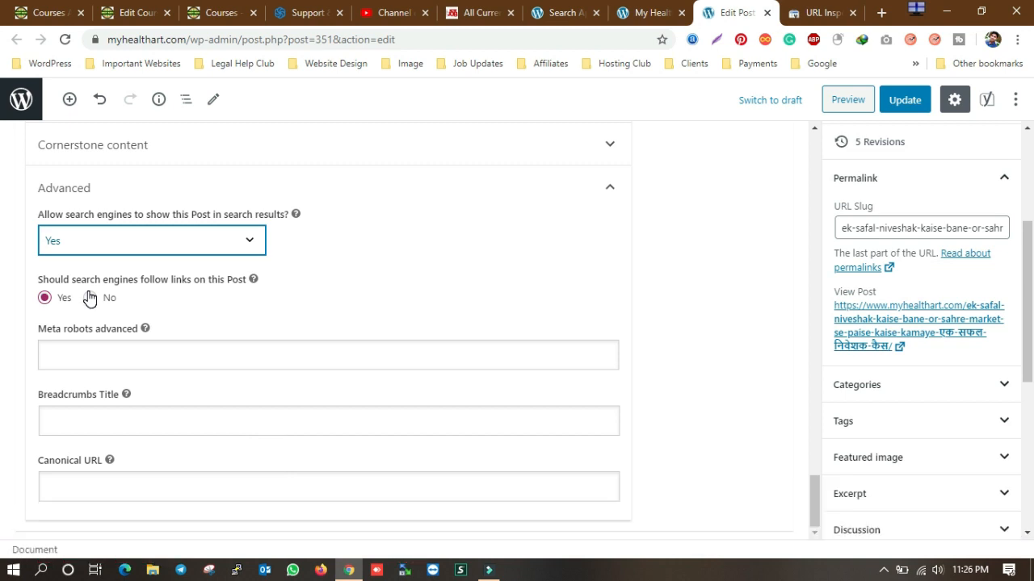
pyautogui.click(155, 246)
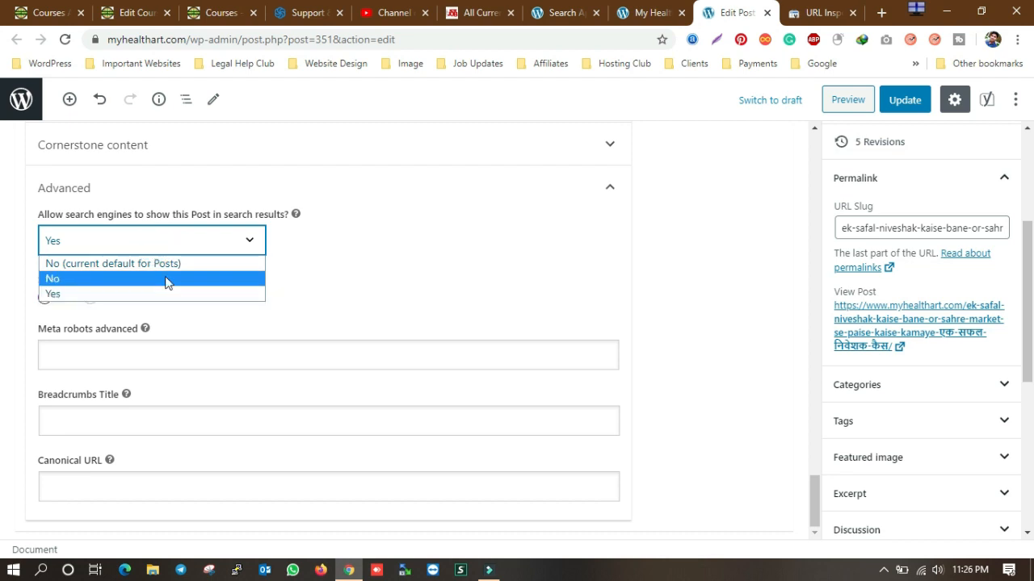
pyautogui.click(396, 275)
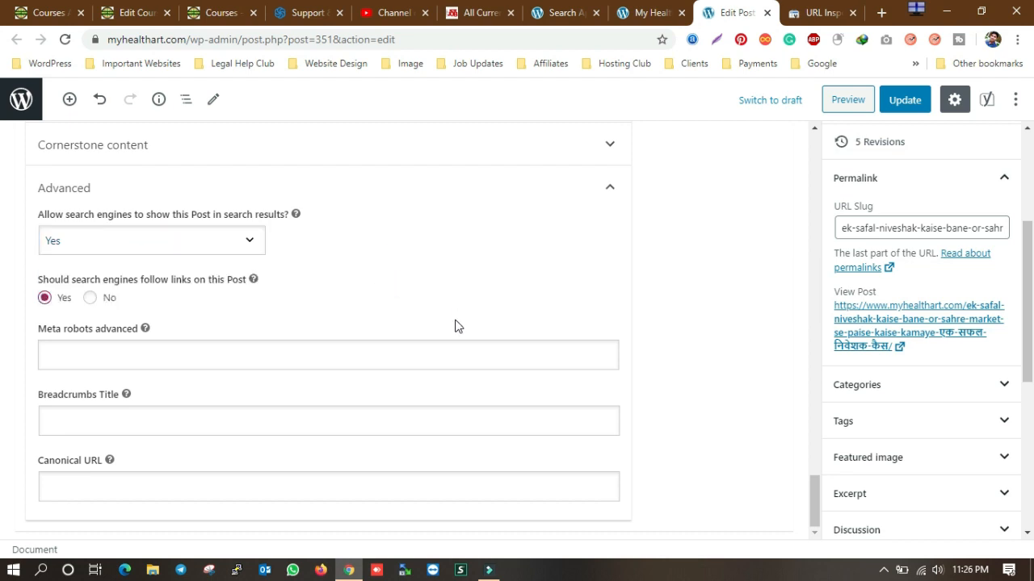
pyautogui.scroll(5, 561, 312)
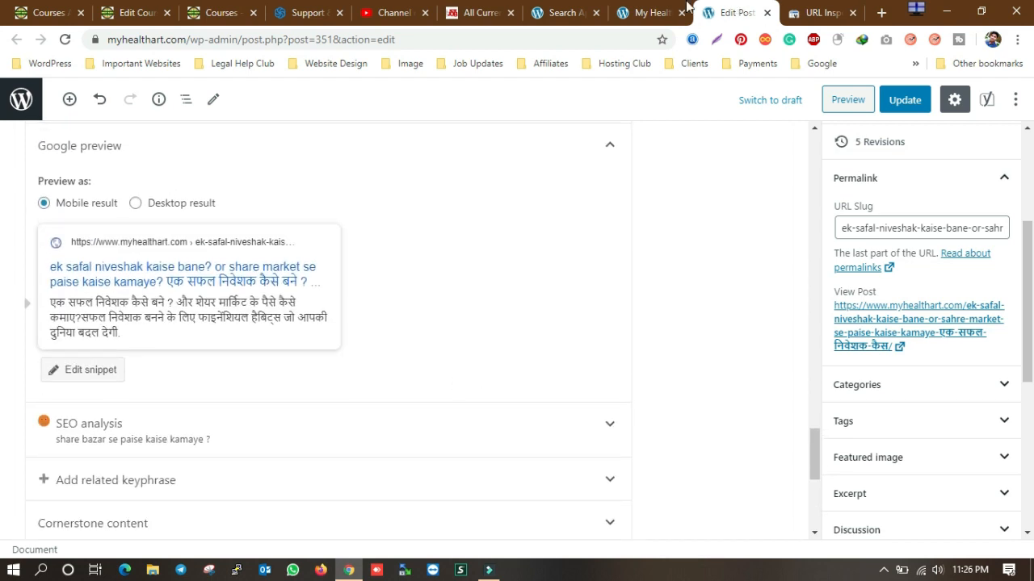
# - In Yoast SEO's Search Appearance, set Show Posts in search results to No for single Post URLs and save the changes
pyautogui.click(656, 12)
pyautogui.click(559, 12)
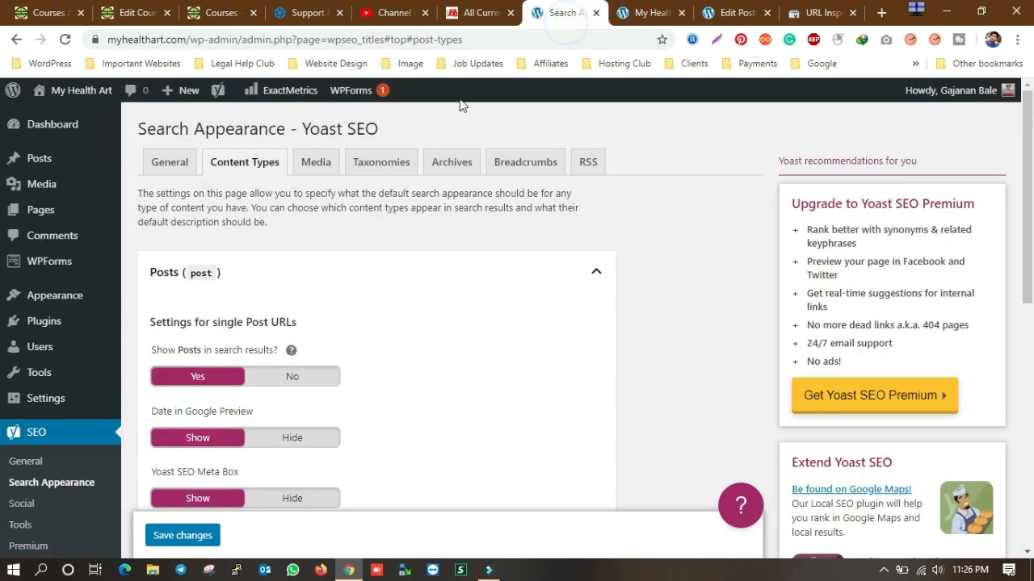
pyautogui.click(303, 376)
pyautogui.click(183, 535)
# - Open the WordPress dashboard from the My Health Art site and check the SEO indicators in the list of all posts
pyautogui.click(650, 12)
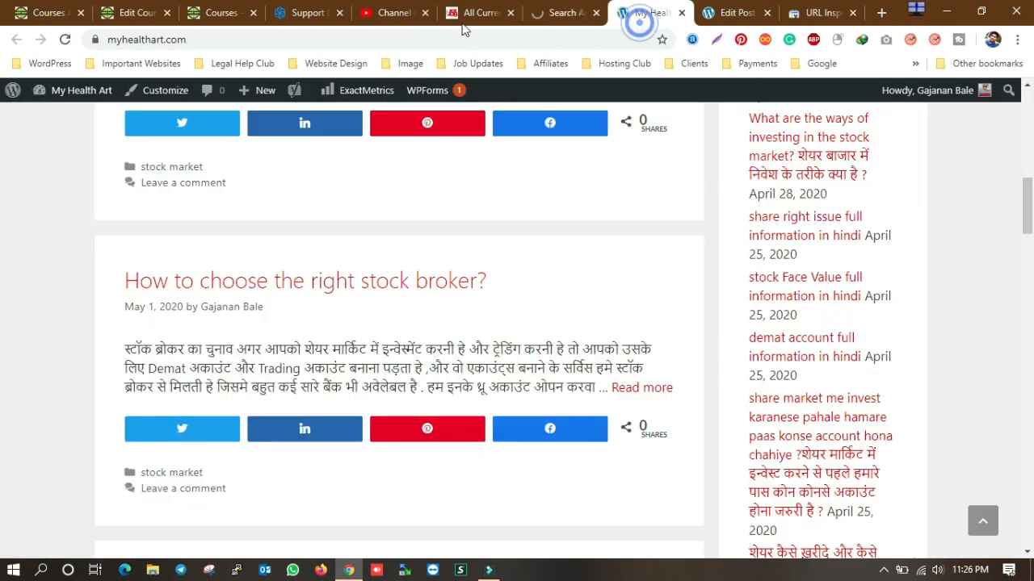
pyautogui.moveTo(56, 91)
pyautogui.click(63, 123)
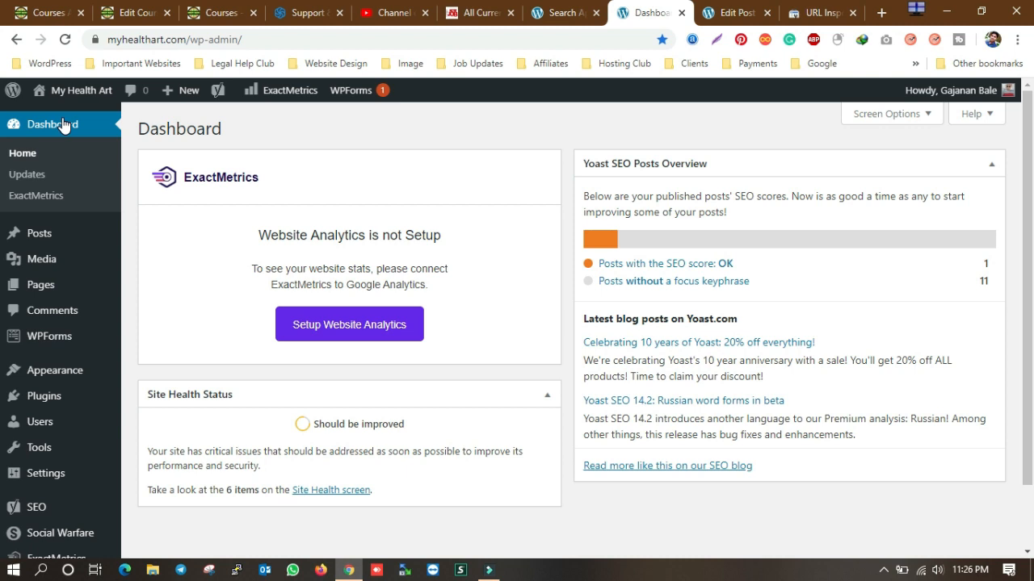
pyautogui.click(58, 239)
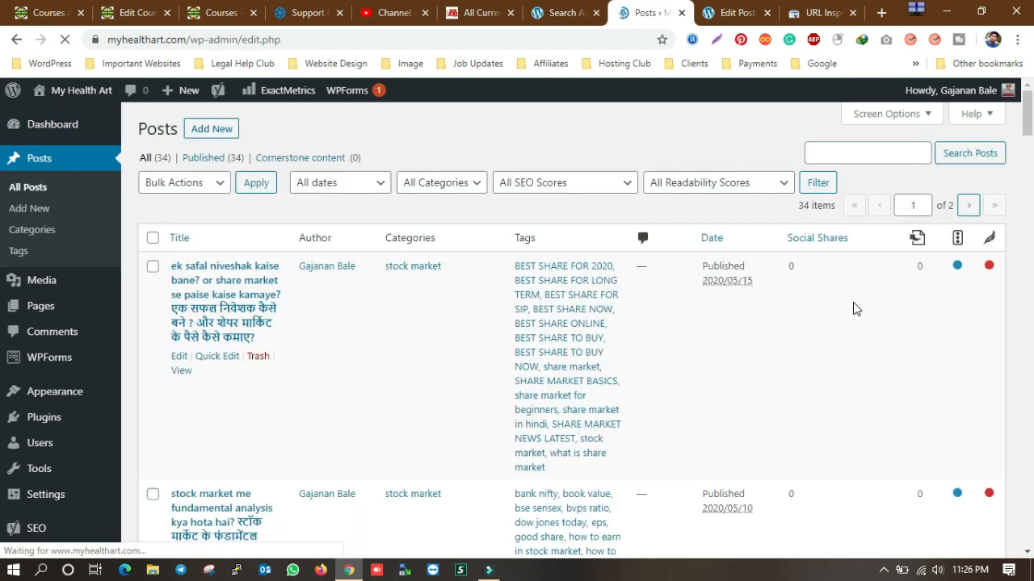
pyautogui.moveTo(957, 269)
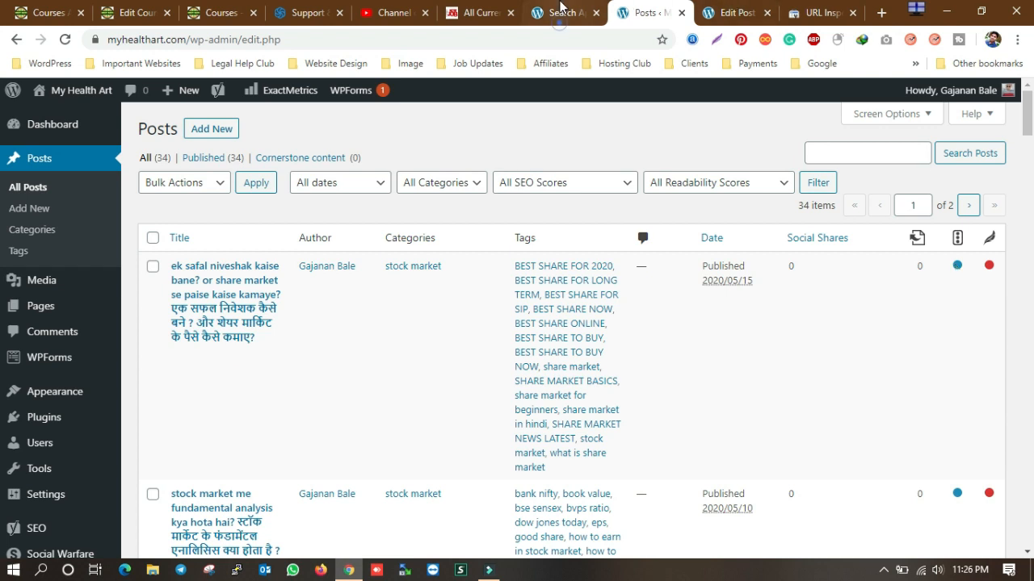
# - Set Show Posts in search results to Yes in the Search Appearance content types and save the changes
pyautogui.click(563, 12)
pyautogui.click(197, 377)
pyautogui.click(174, 535)
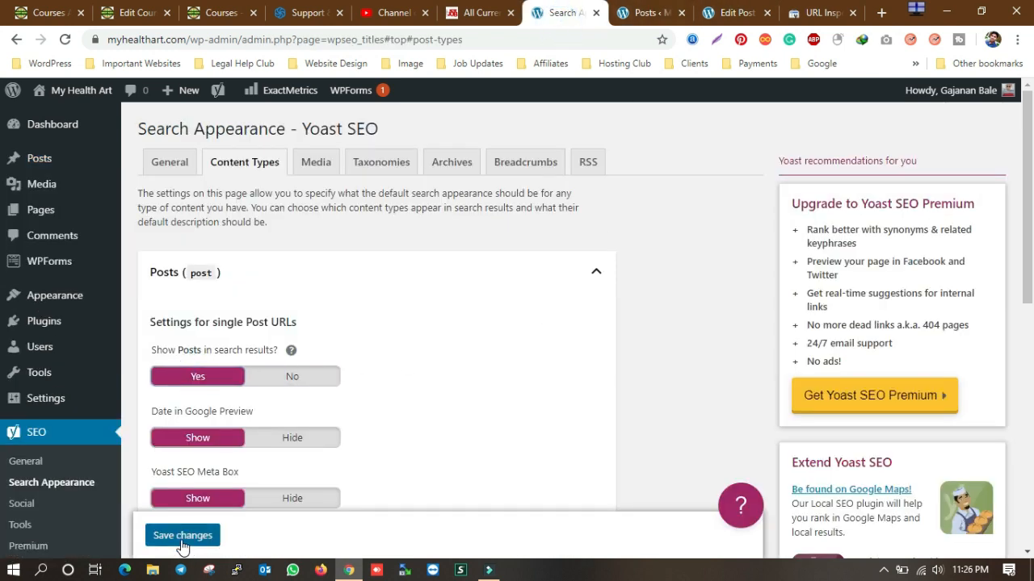
# - In Search Console, view the live test of the how-to-choose-the-right-stock-broker URL and run the test again
pyautogui.click(818, 12)
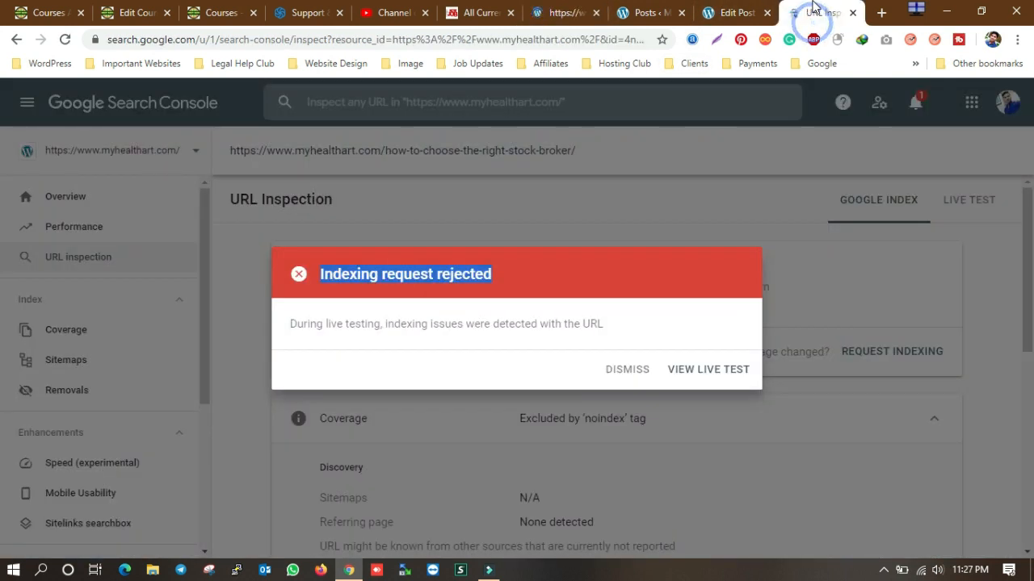
pyautogui.click(713, 373)
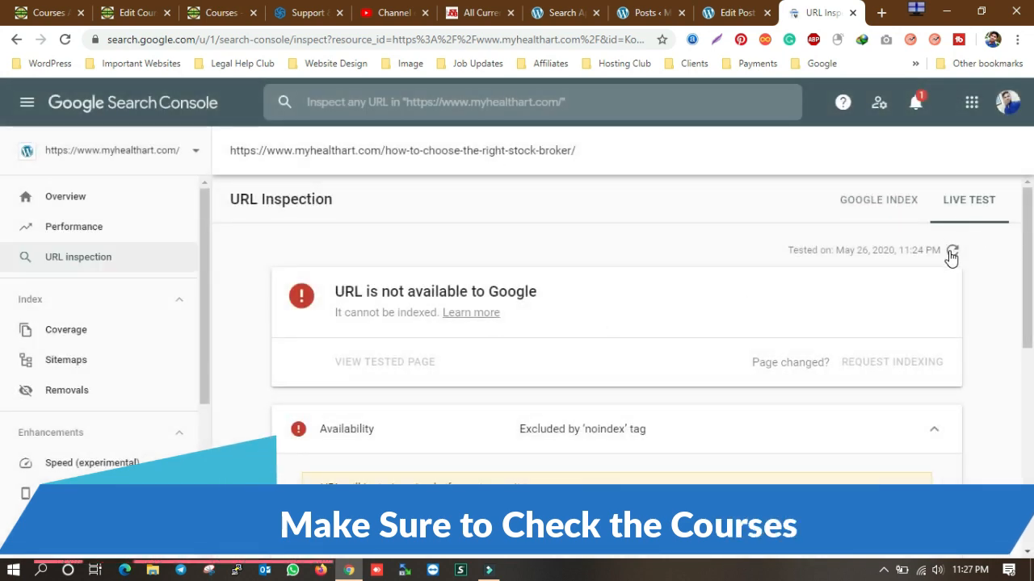
pyautogui.click(953, 251)
# - Return to the WordPress Posts list and reload it to check the posts' SEO indicators
pyautogui.click(733, 12)
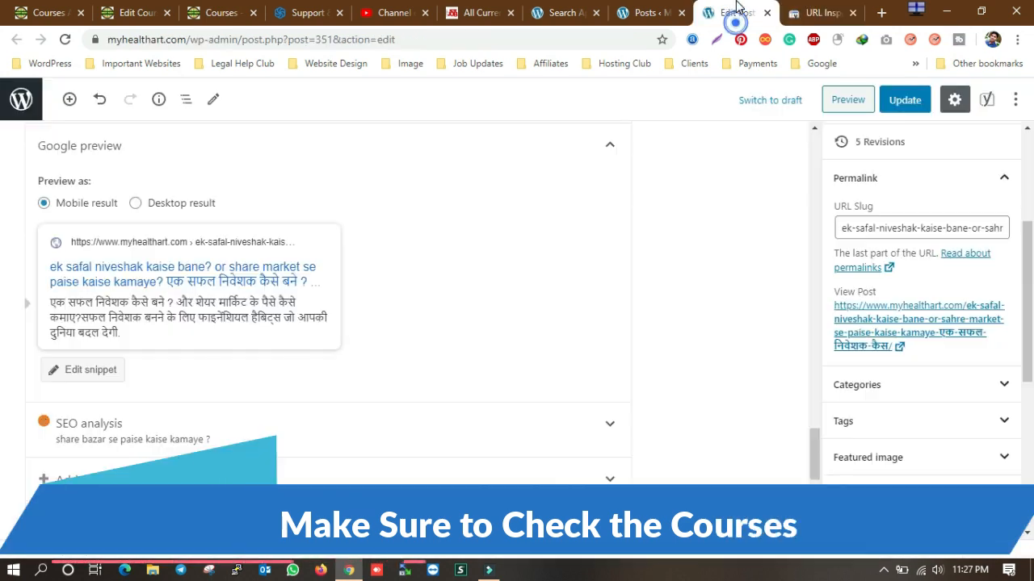
pyautogui.click(663, 12)
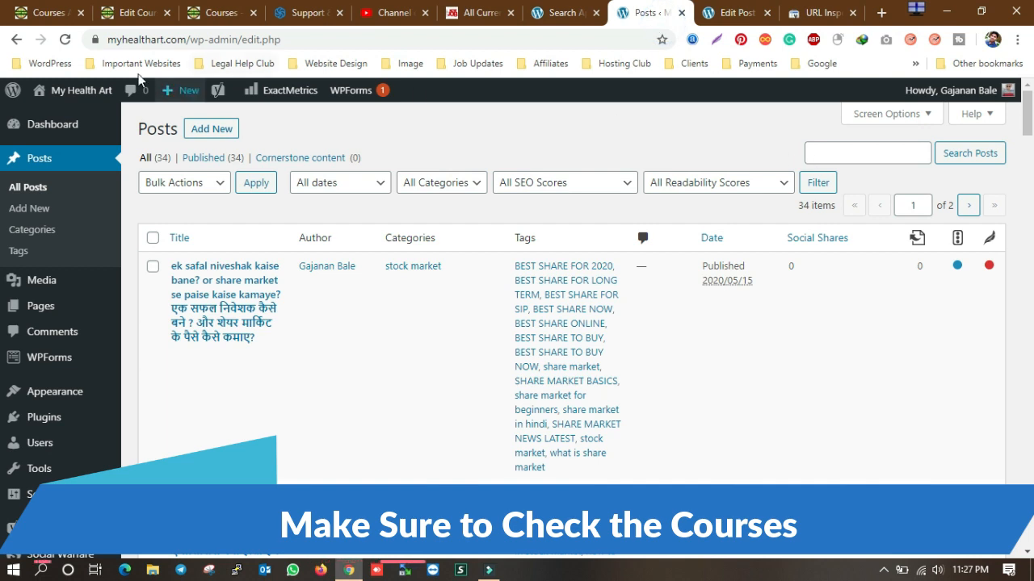
pyautogui.click(65, 39)
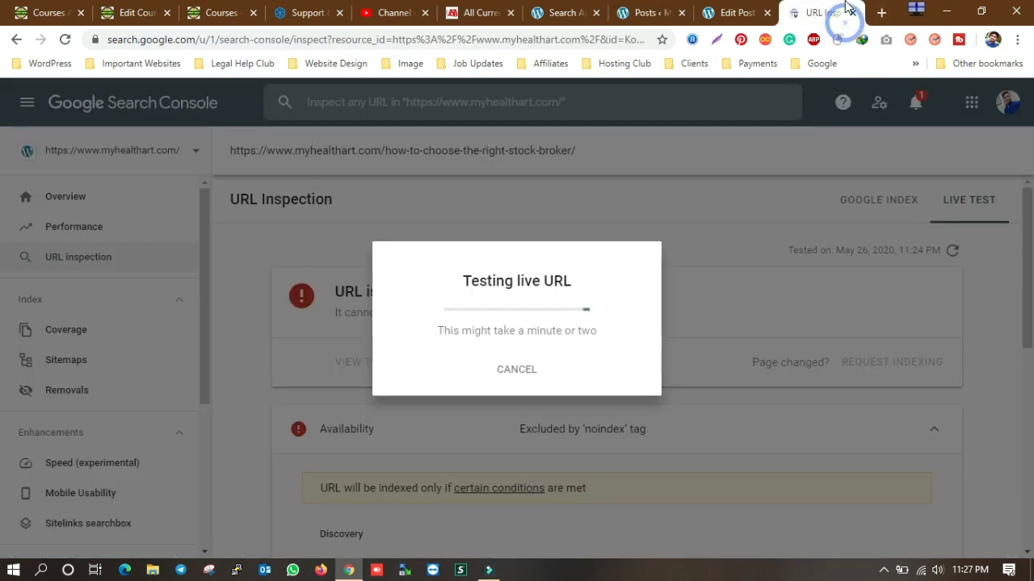
# - Examine the new live test result in Search Console, including the Availability details and the Enhancements
pyautogui.click(840, 12)
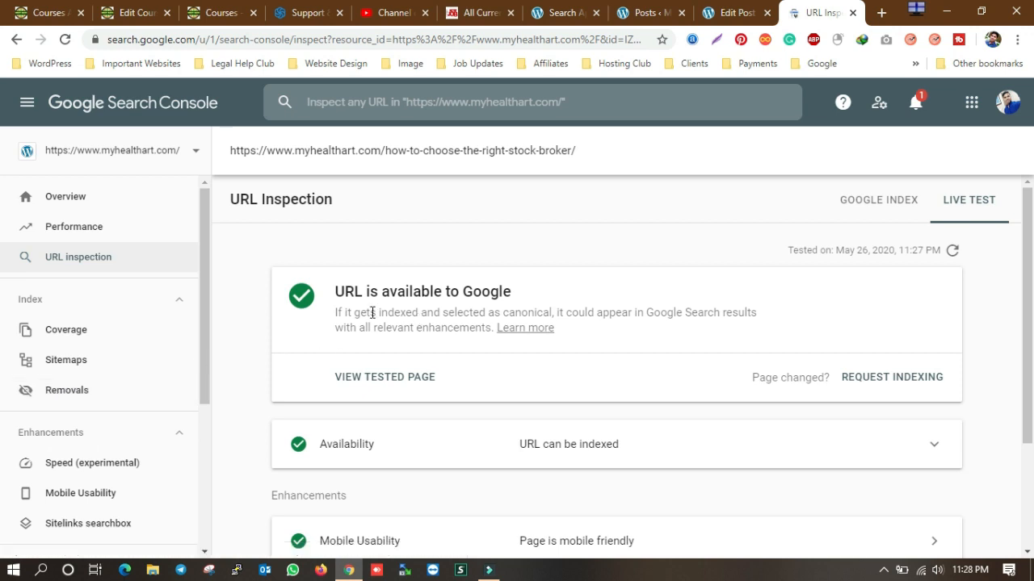
pyautogui.moveTo(333, 292); pyautogui.dragTo(512, 401)
pyautogui.click(667, 438)
pyautogui.click(711, 445)
pyautogui.scroll(-3, 711, 447)
pyautogui.scroll(3, 709, 440)
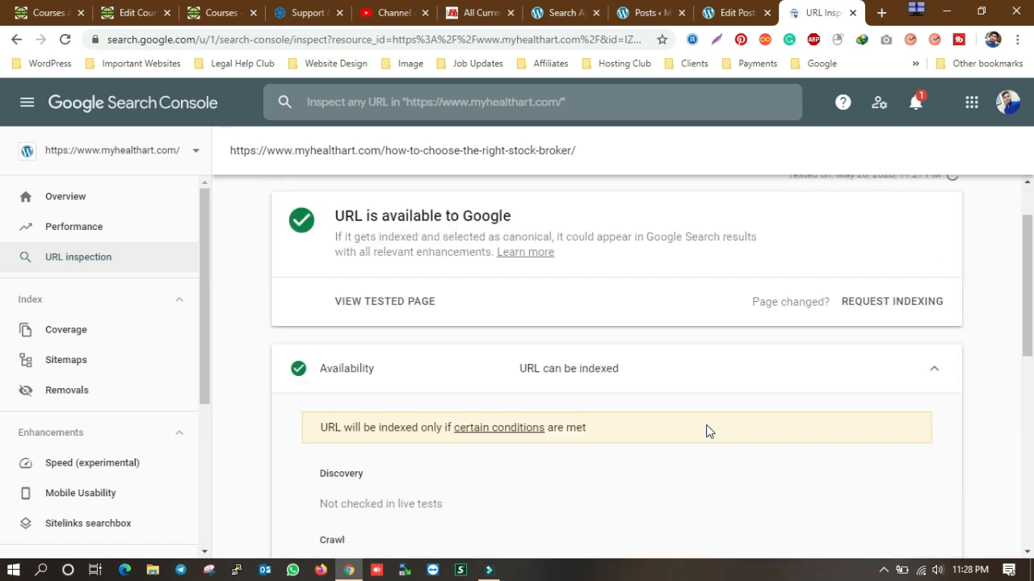
pyautogui.click(784, 371)
pyautogui.scroll(-1, 778, 460)
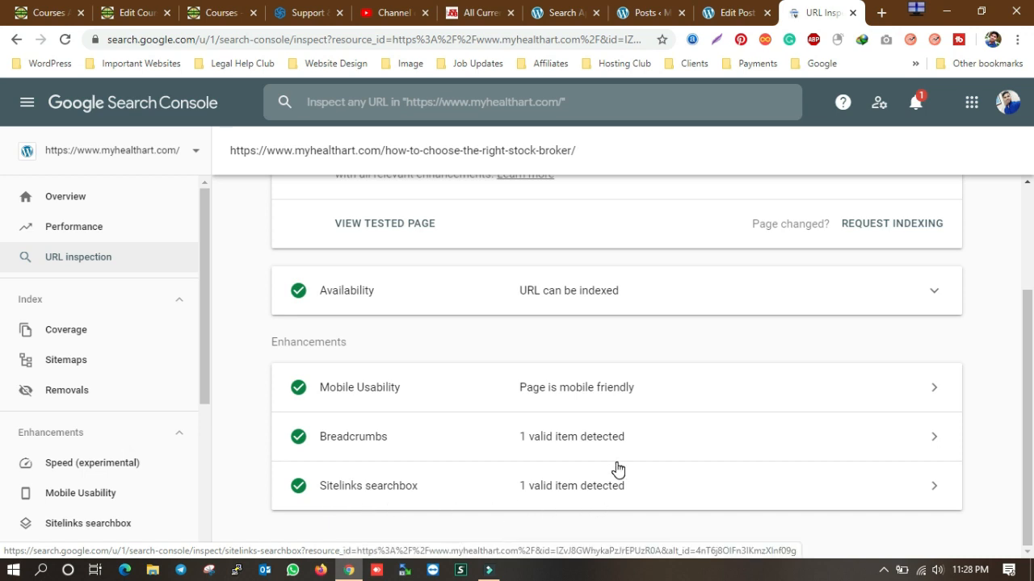
# - Request indexing for the tested stock broker URL and dismiss the confirmation
pyautogui.scroll(2, 616, 472)
pyautogui.click(879, 383)
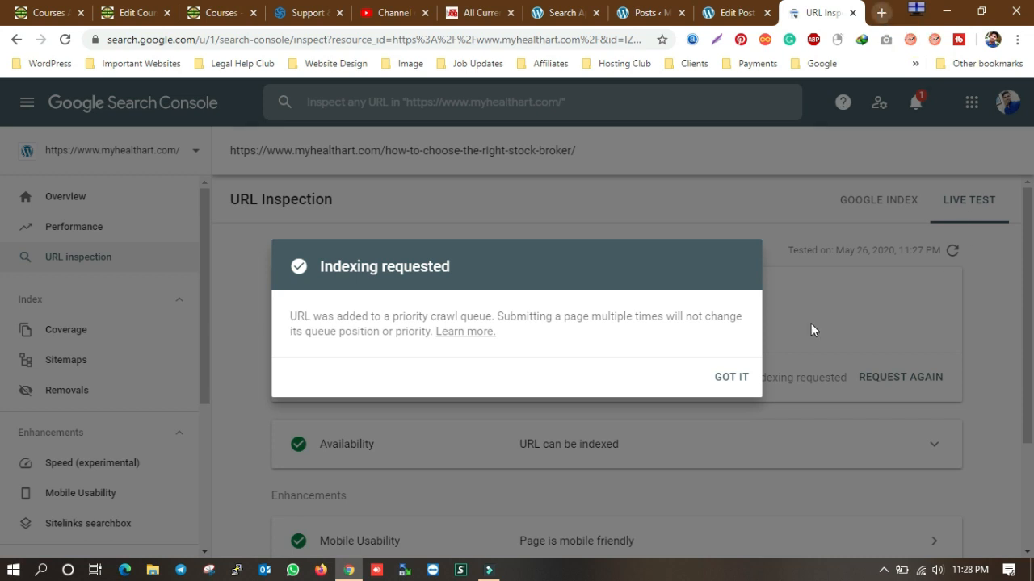
pyautogui.click(732, 378)
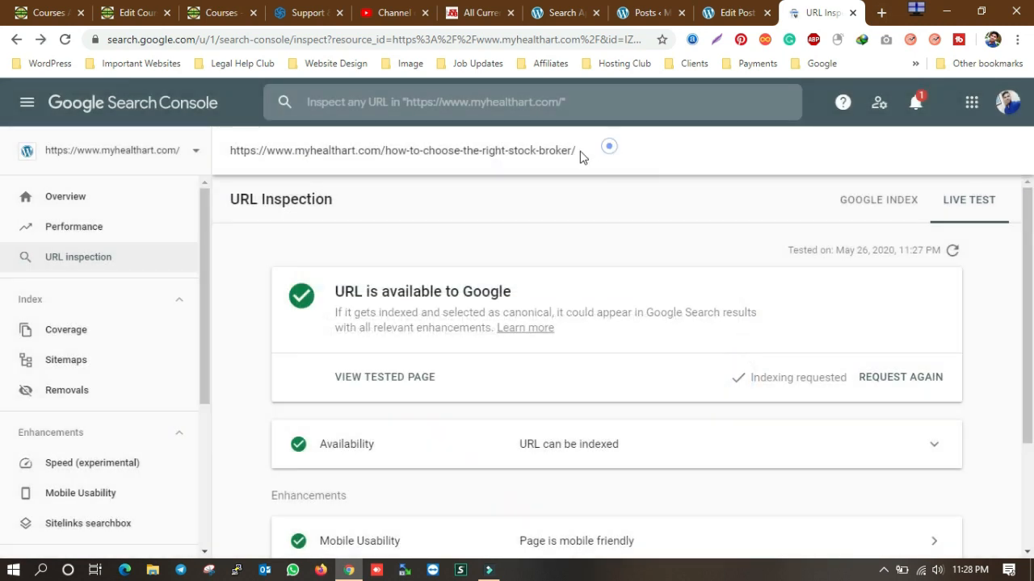
pyautogui.moveTo(606, 150); pyautogui.dragTo(244, 164)
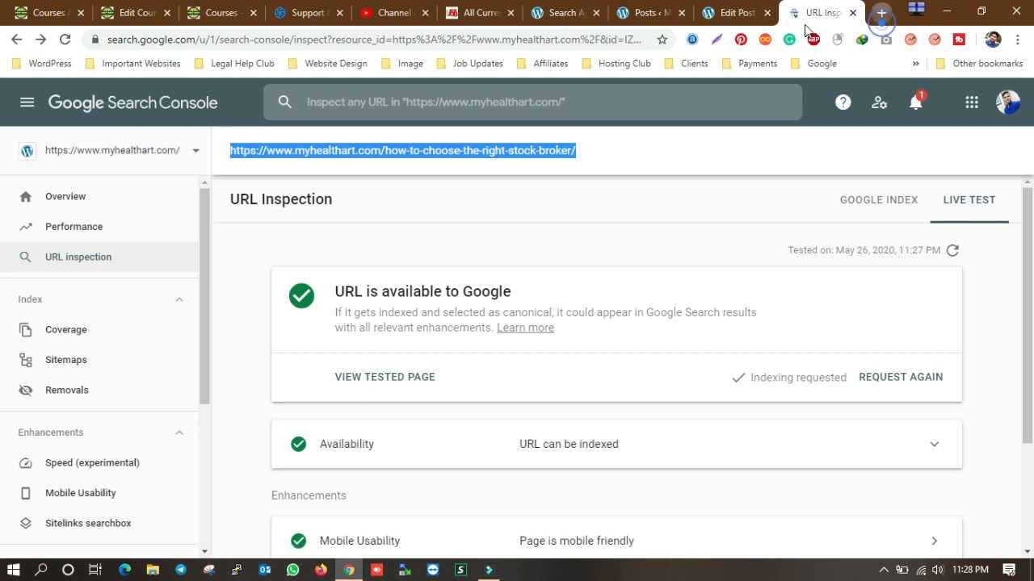
pyautogui.click(881, 12)
pyautogui.write('sit')
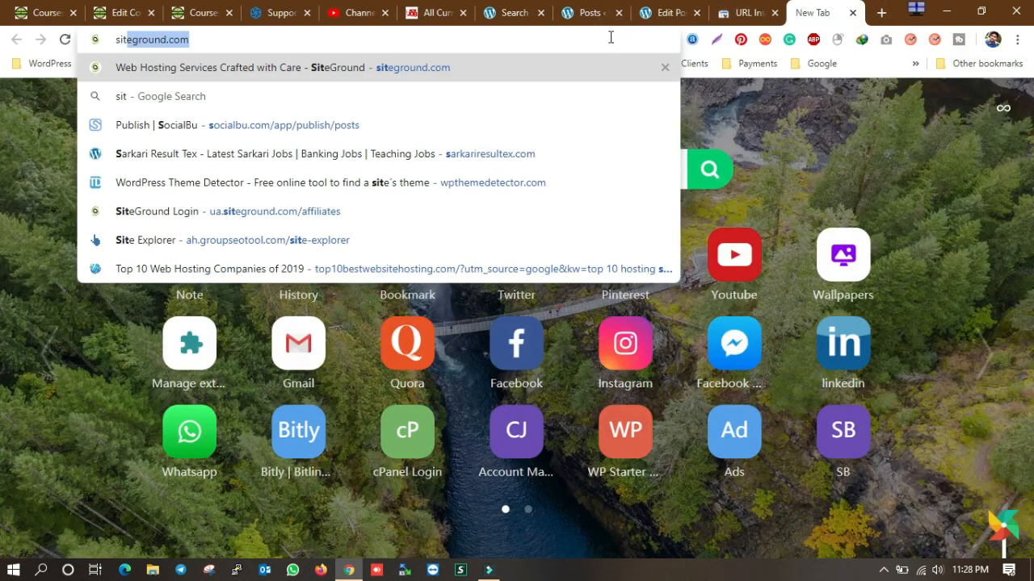
pyautogui.write('e:')
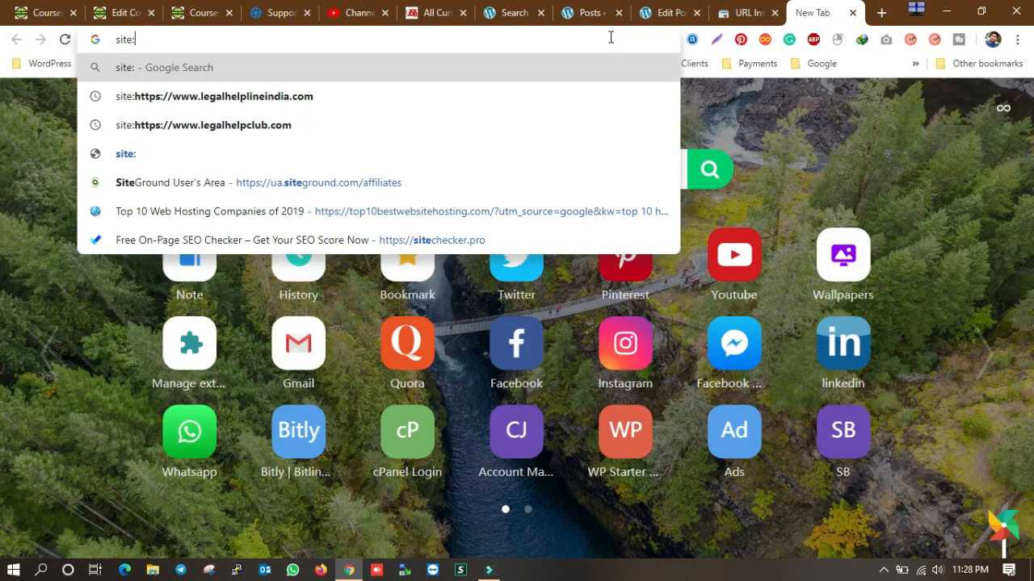
pyautogui.write('https://www.myhealthart.com/how-to-choose-the-right-stock-broker/')
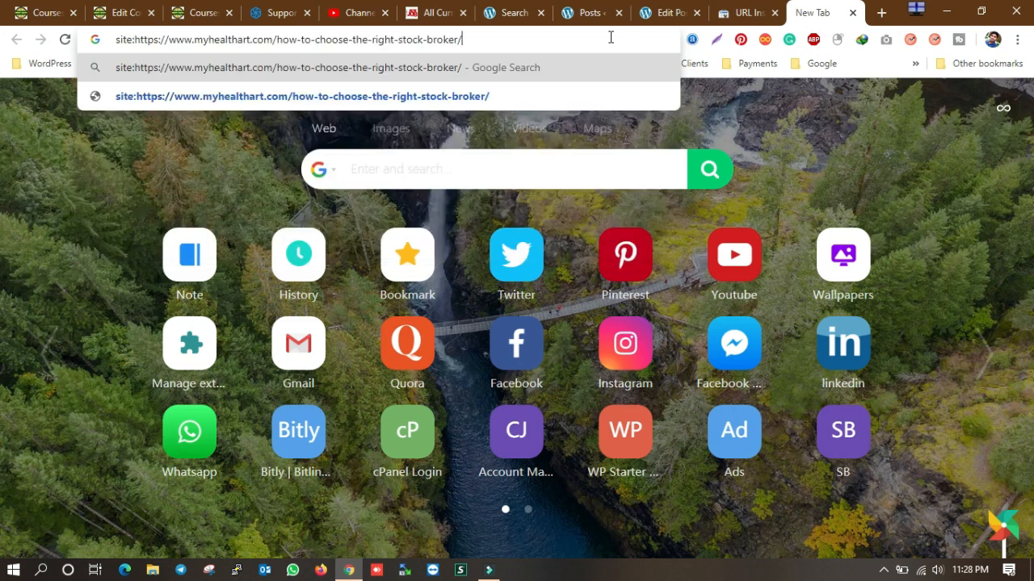
pyautogui.press('Return')
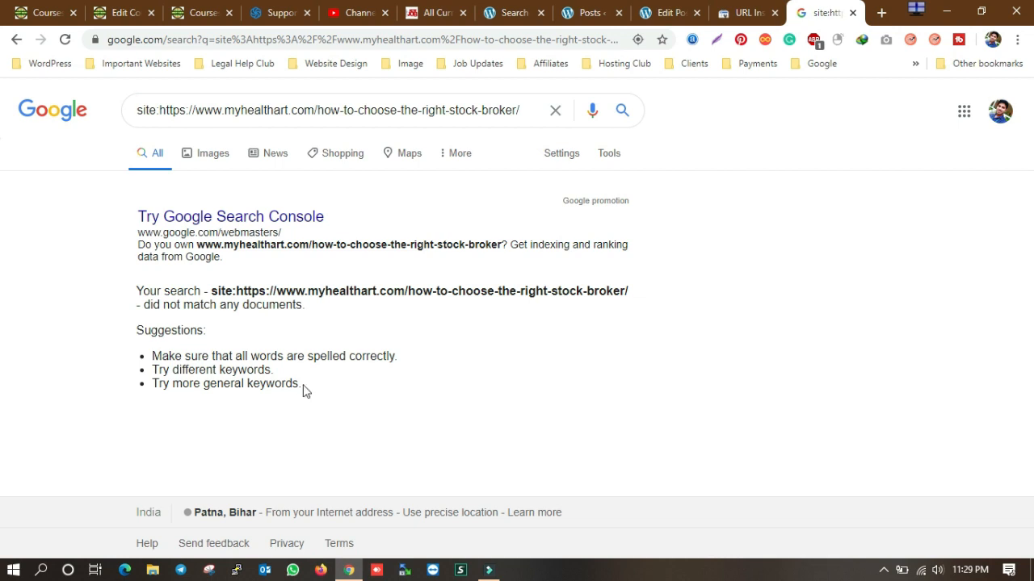
# - Switch to the okeyravi.com courses page and look through the available courses
pyautogui.click(202, 12)
pyautogui.scroll(-8, 592, 321)
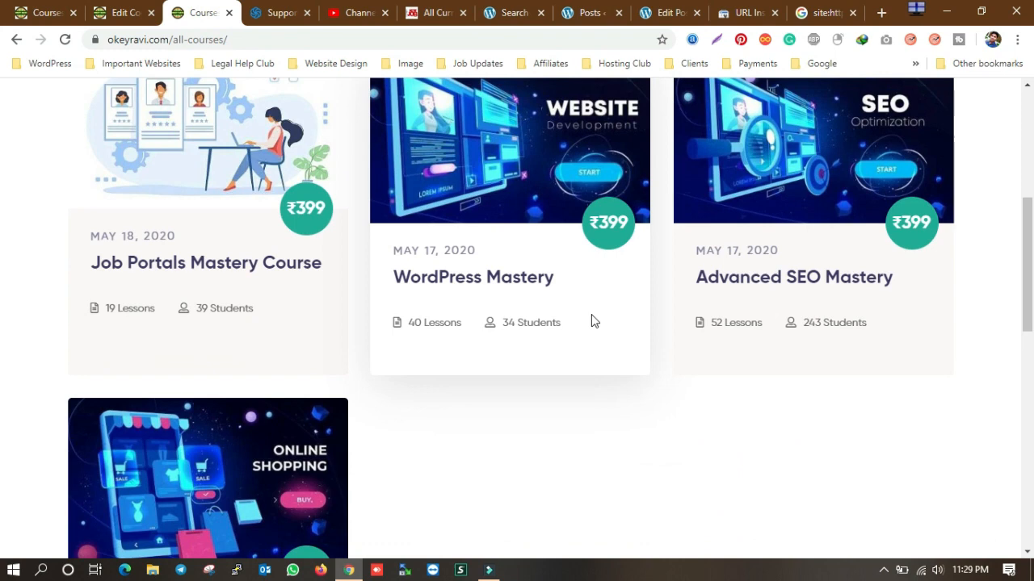
pyautogui.scroll(5, 596, 321)
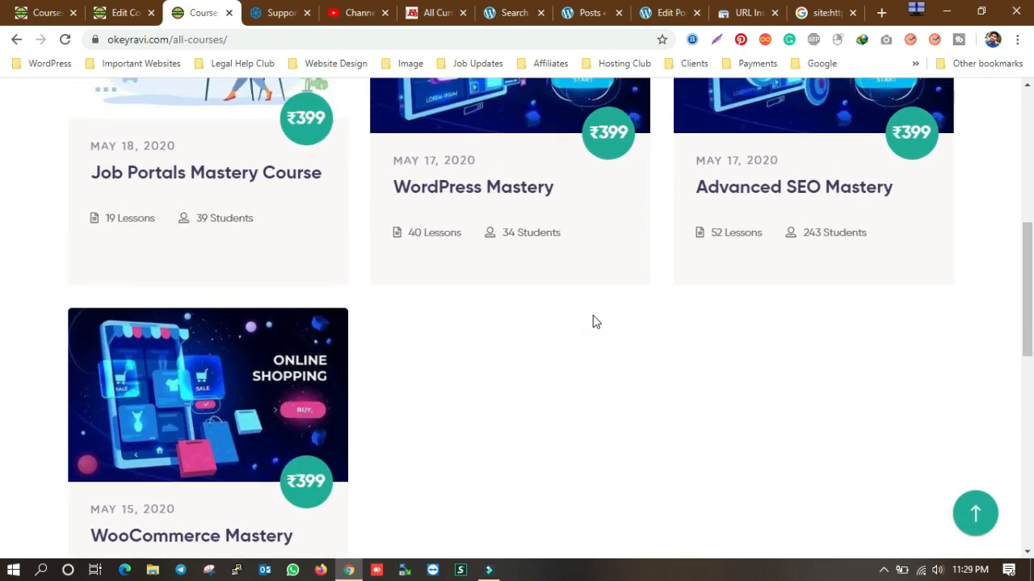
pyautogui.scroll(6, 593, 322)
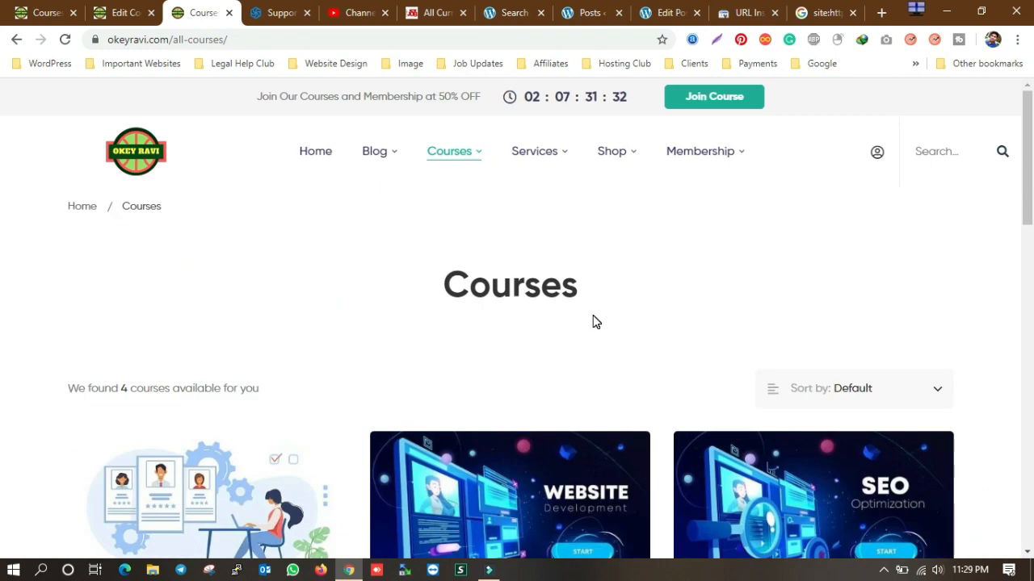